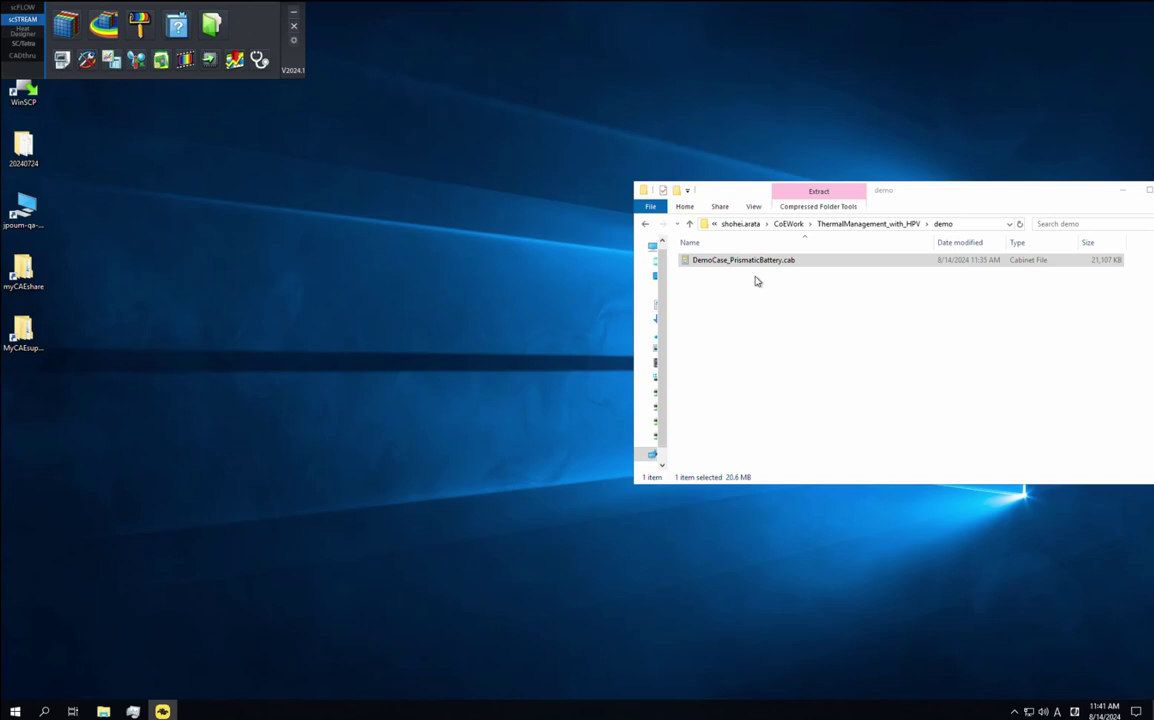
Drag DemoCase_PrismaticBattery.cab onto the STpre launcher to load the meshed battery model
{"action": "left_click_drag", "start_coordinate": [745, 263], "coordinate": [68, 28]}
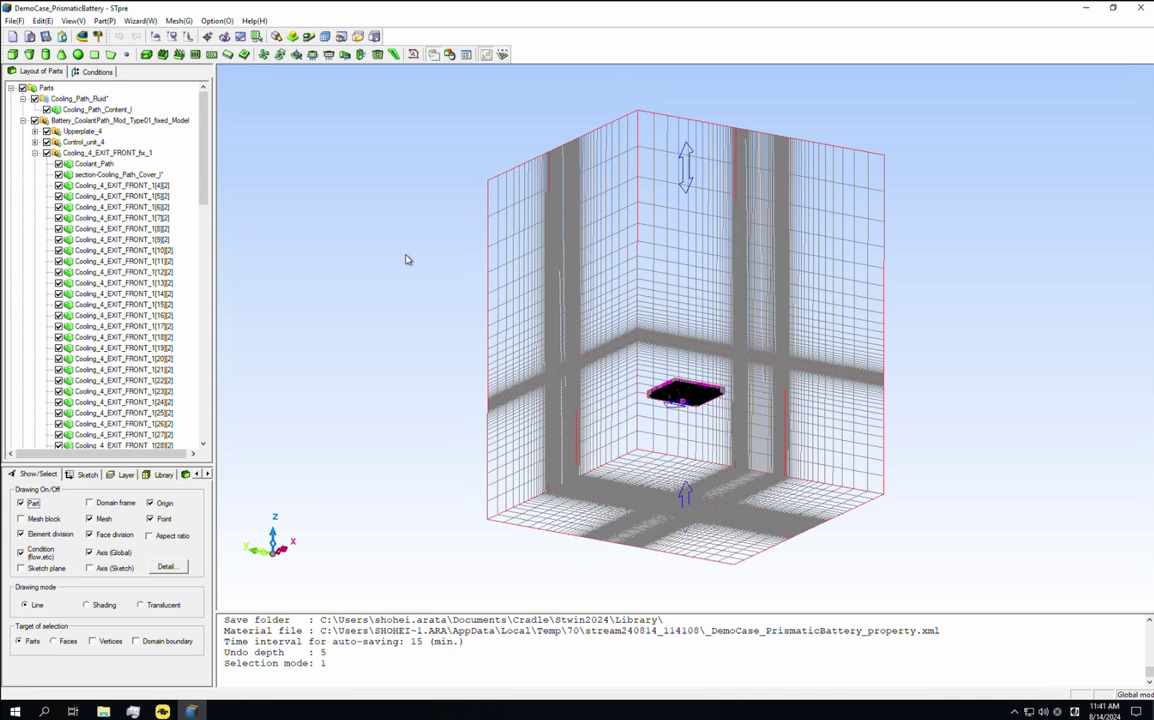
In the Condition Wizard, enable the Output heat path file option under Heat Path, with 20 C ambient
{"action": "left_click", "coordinate": [140, 21]}
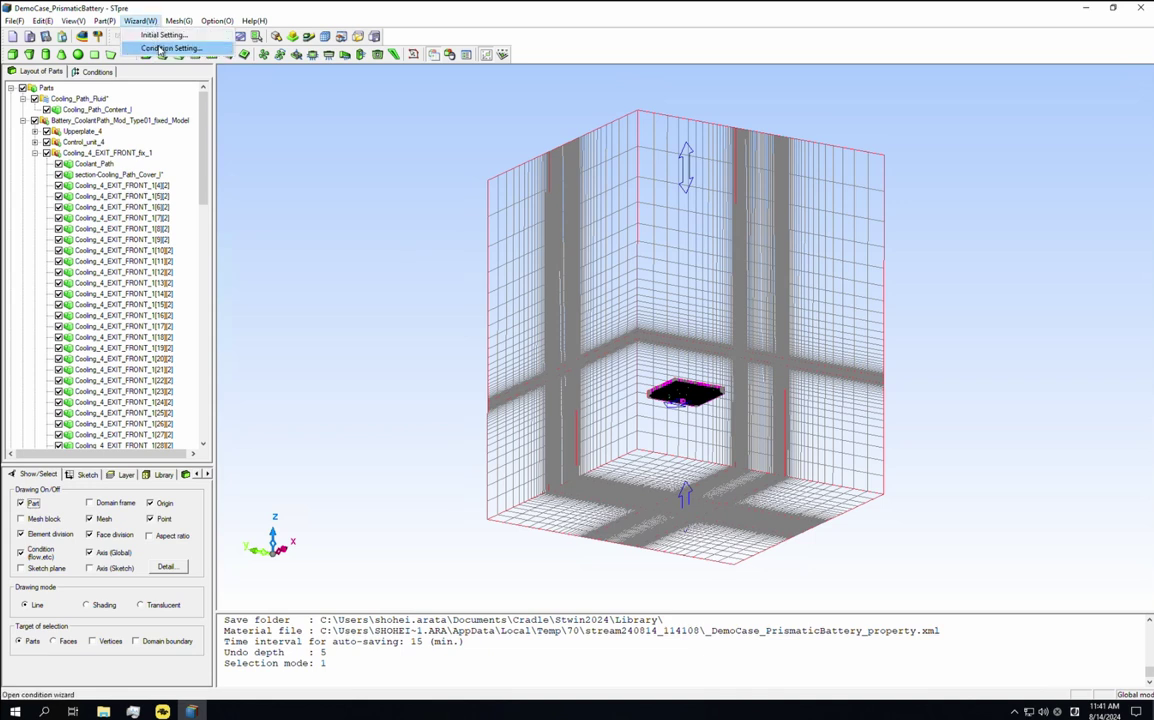
{"action": "left_click", "coordinate": [160, 48]}
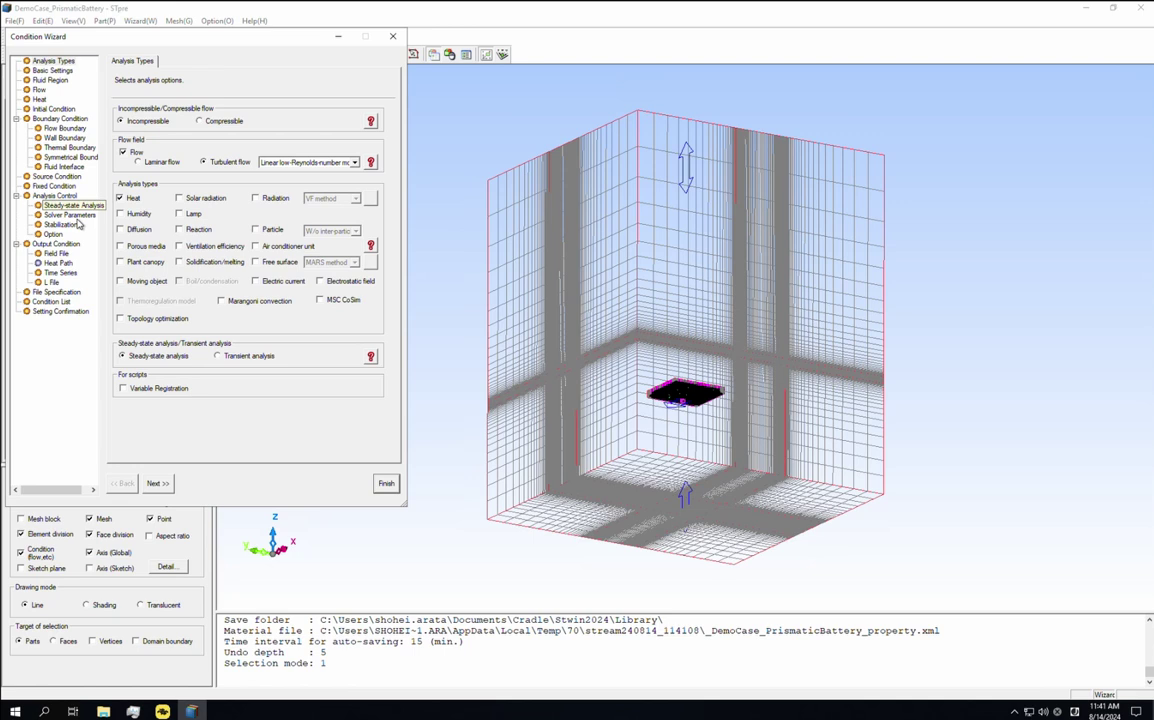
{"action": "left_click", "coordinate": [62, 263]}
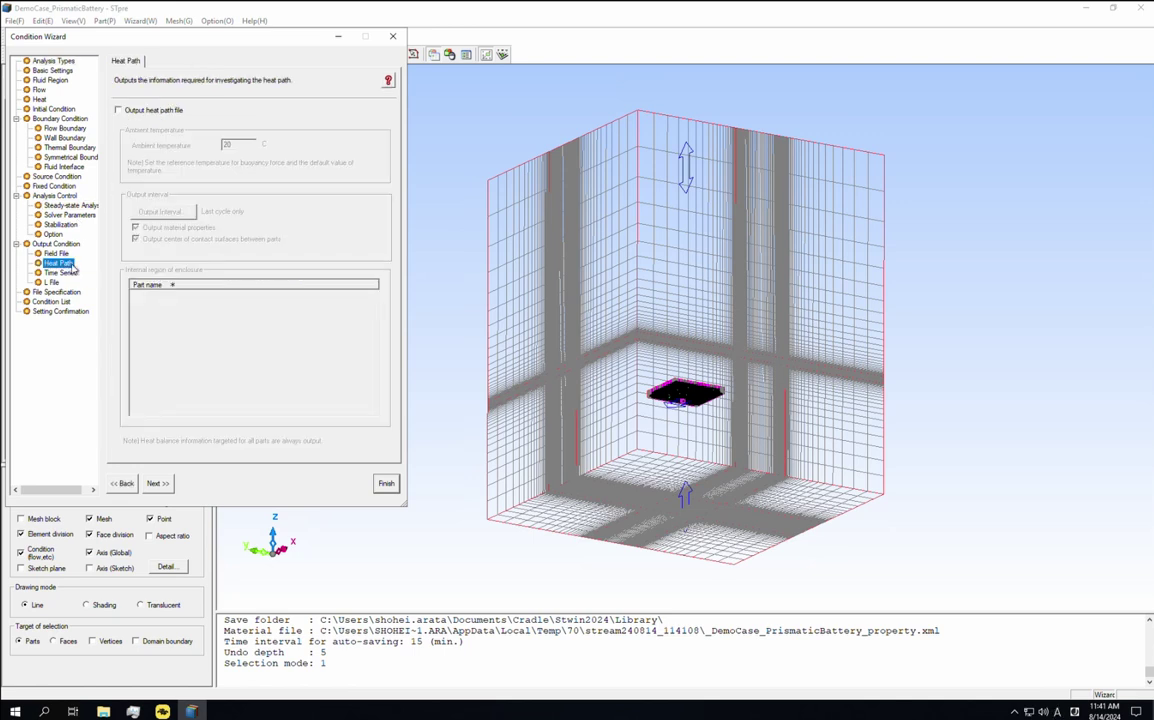
{"action": "left_click", "coordinate": [118, 110]}
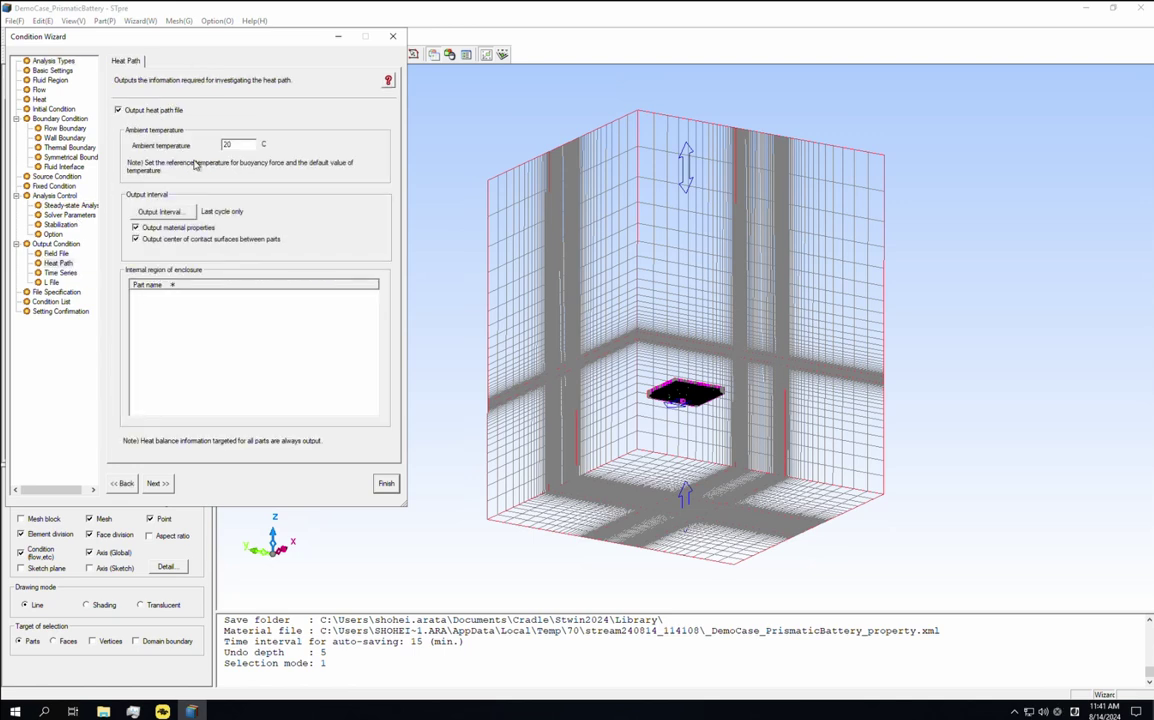
{"action": "left_click", "coordinate": [386, 485]}
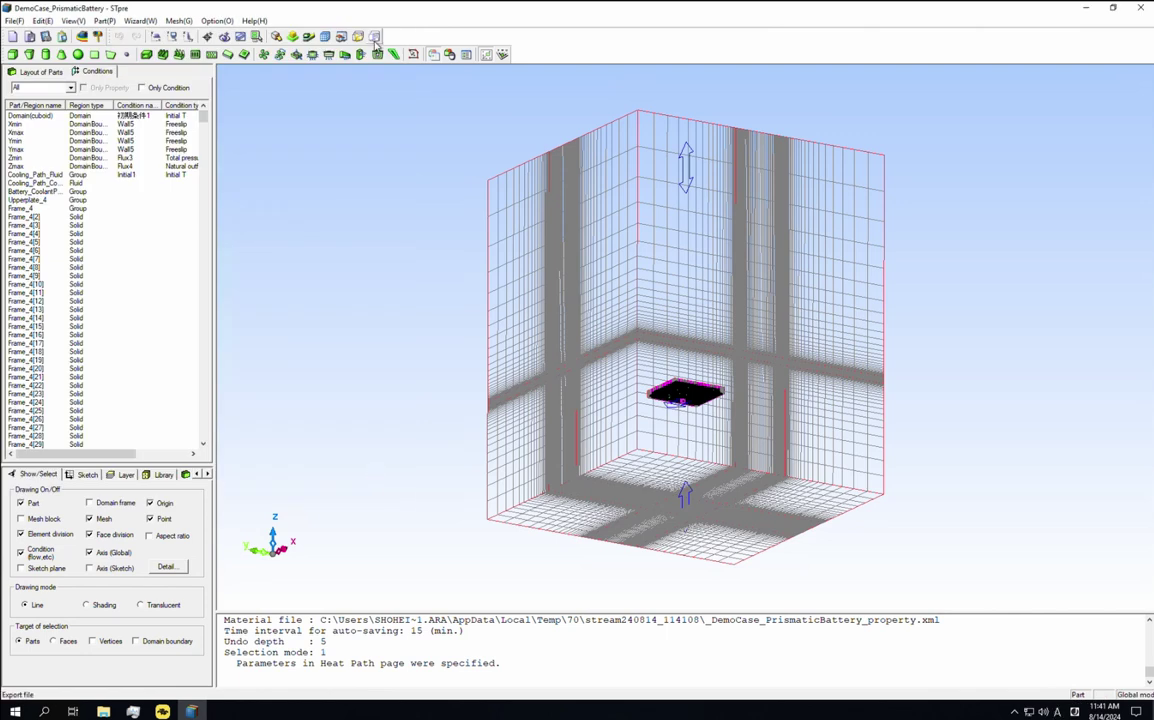
Export DemoCase_PrismaticBattery.s to the demo folder, then save the .cab project and exit STpre
{"action": "left_click", "coordinate": [374, 37]}
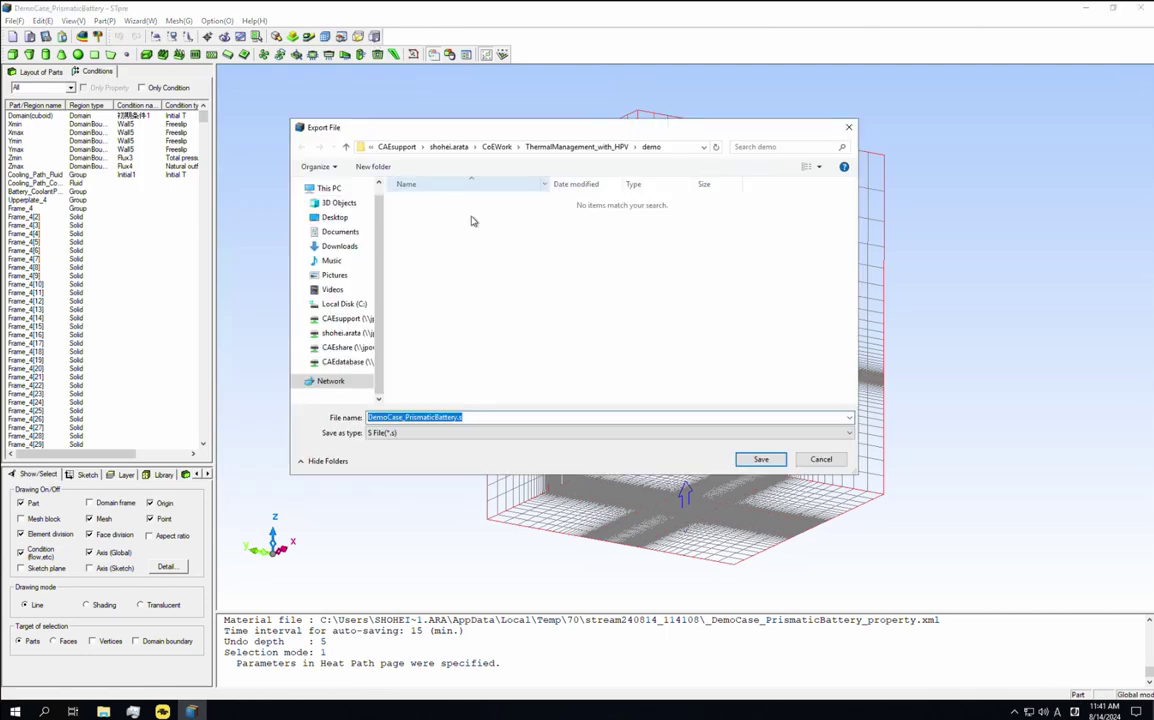
{"action": "left_click", "coordinate": [760, 461]}
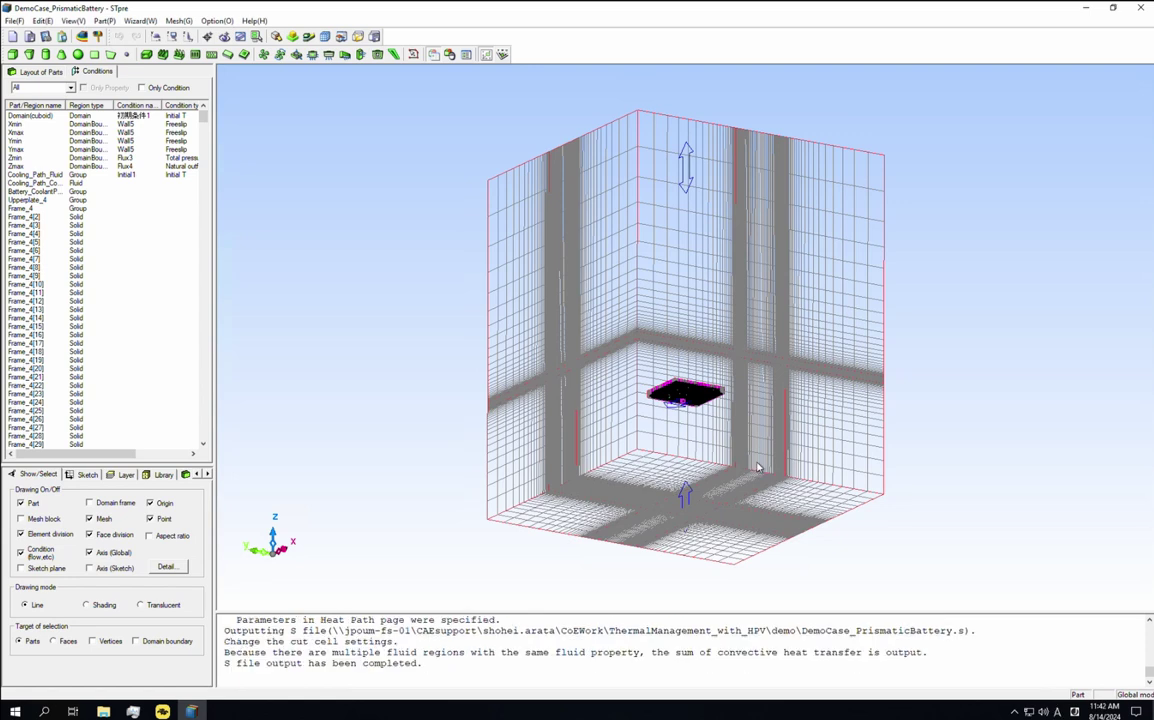
{"action": "left_click", "coordinate": [1141, 9]}
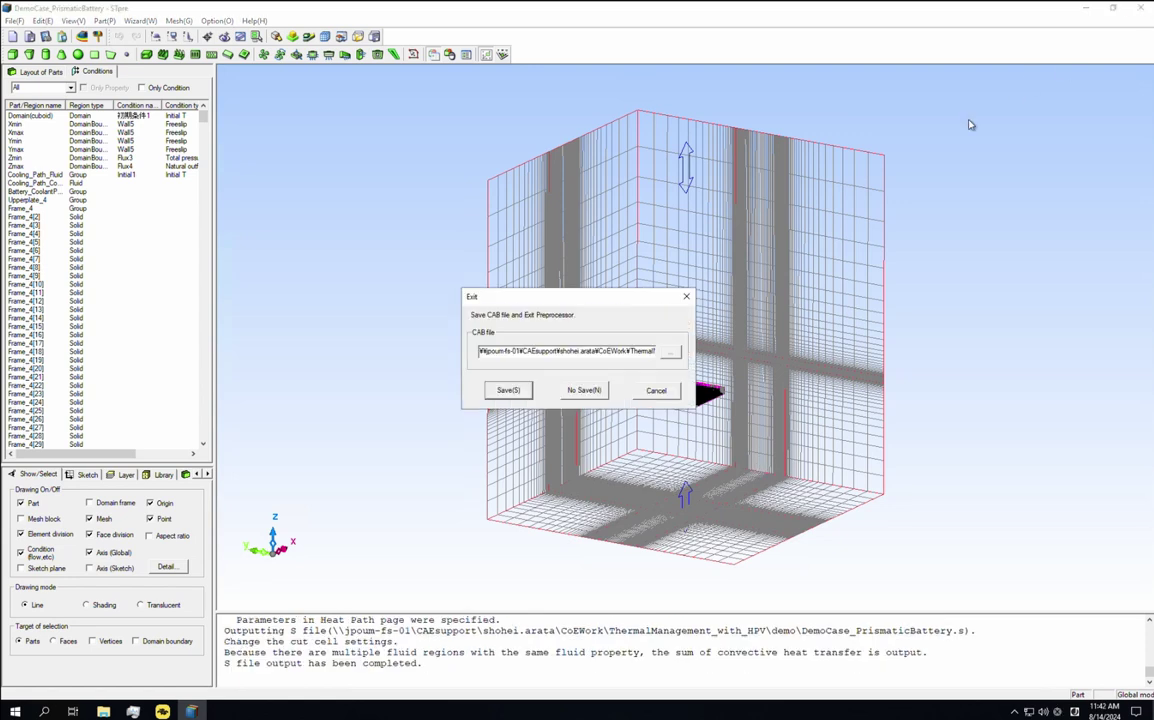
{"action": "left_click", "coordinate": [509, 391]}
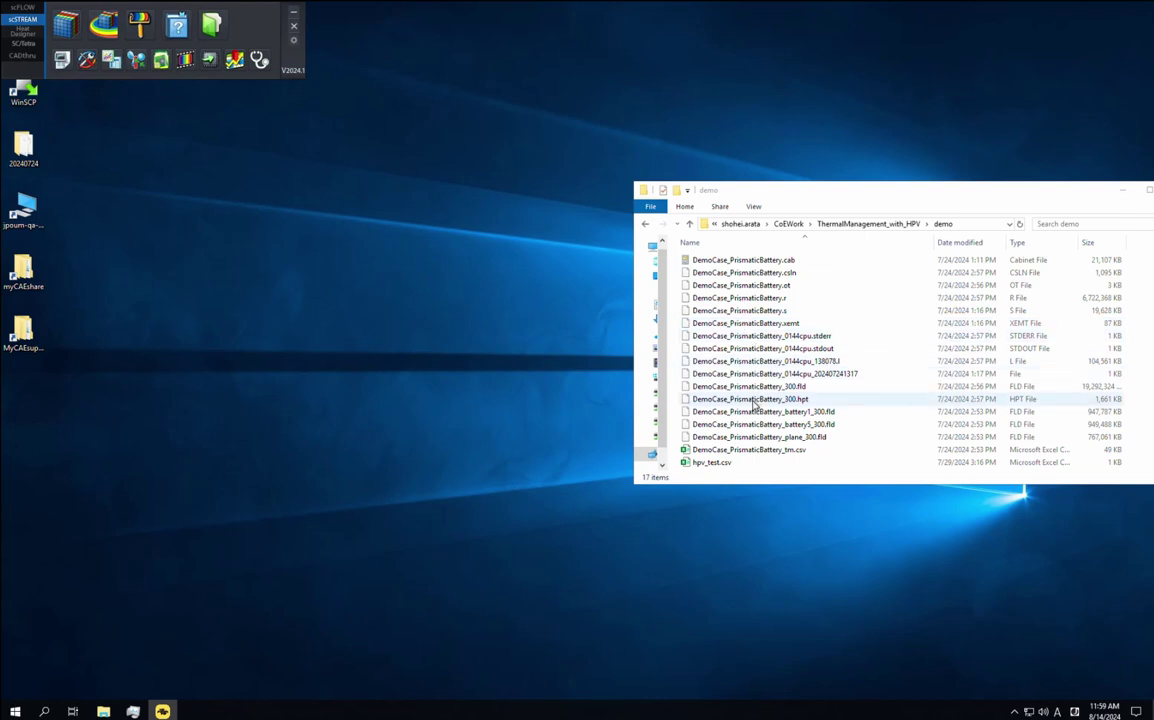
Load DemoCase_PrismaticBattery_300.hpt into HeatPathView and bring its window to the front
{"action": "left_click", "coordinate": [755, 400]}
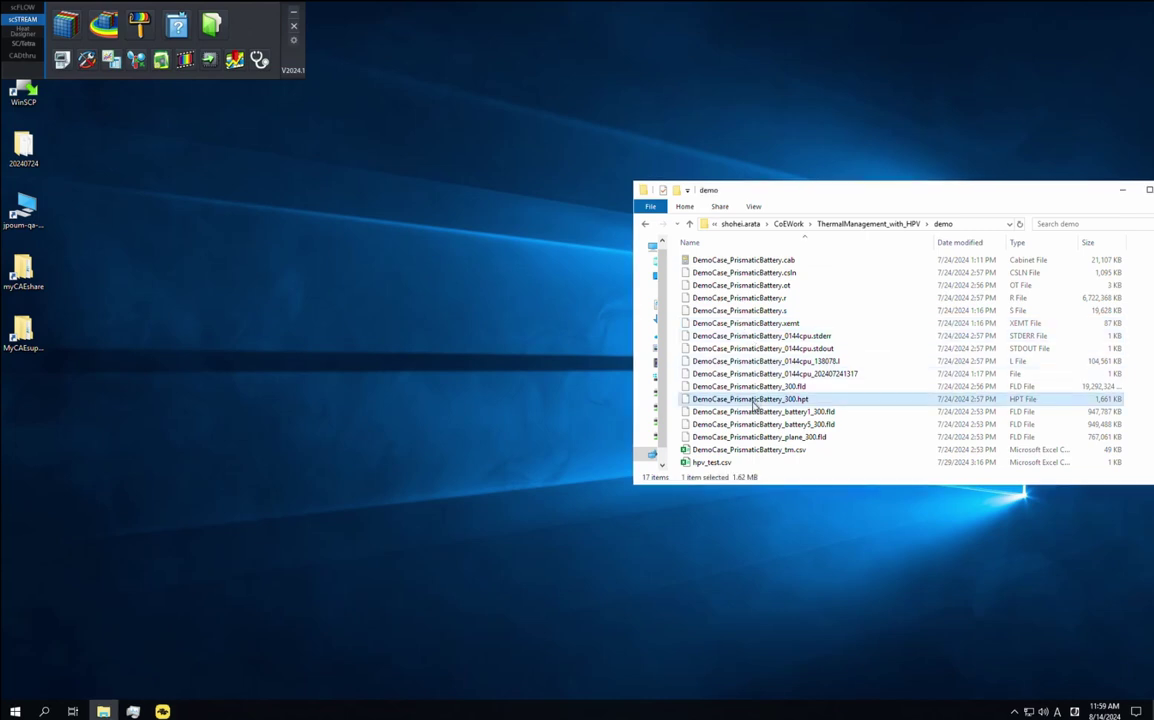
{"action": "left_click_drag", "start_coordinate": [755, 404], "coordinate": [236, 64]}
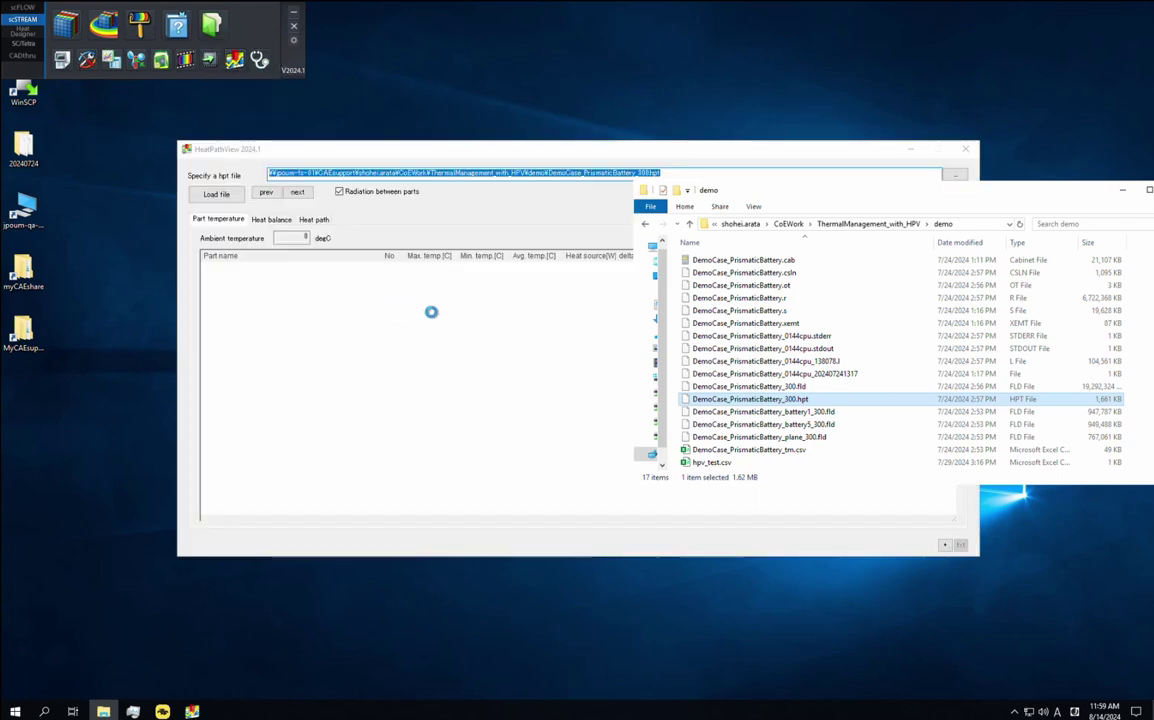
{"action": "left_click", "coordinate": [553, 160]}
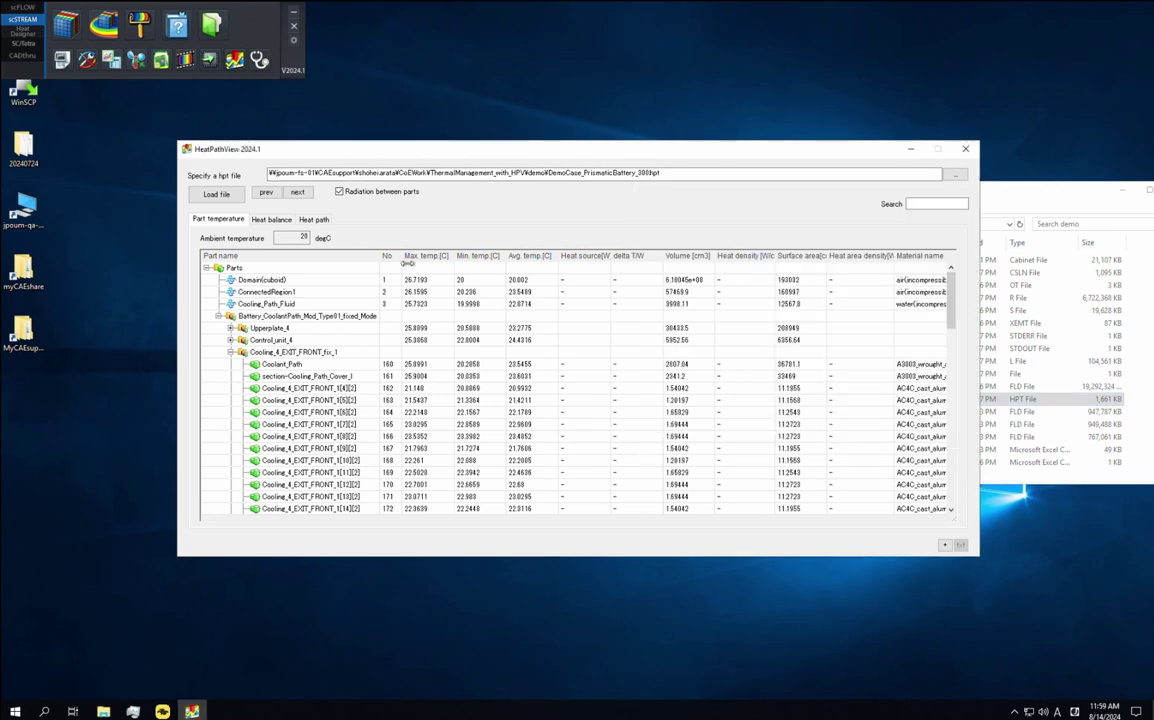
Widen the No column and expand the part tree through General_Assembly, Battery_Module_A and Prismatic_Cells
{"action": "left_click_drag", "start_coordinate": [406, 260], "coordinate": [432, 260]}
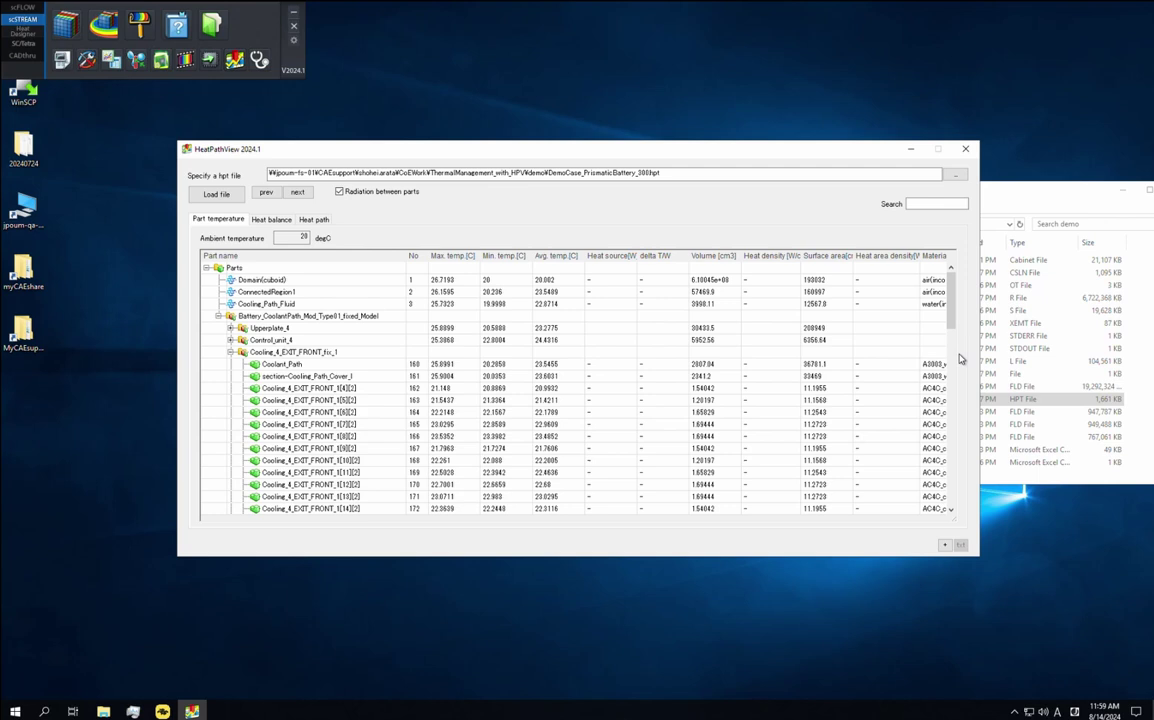
{"action": "left_click_drag", "start_coordinate": [960, 358], "coordinate": [967, 512]}
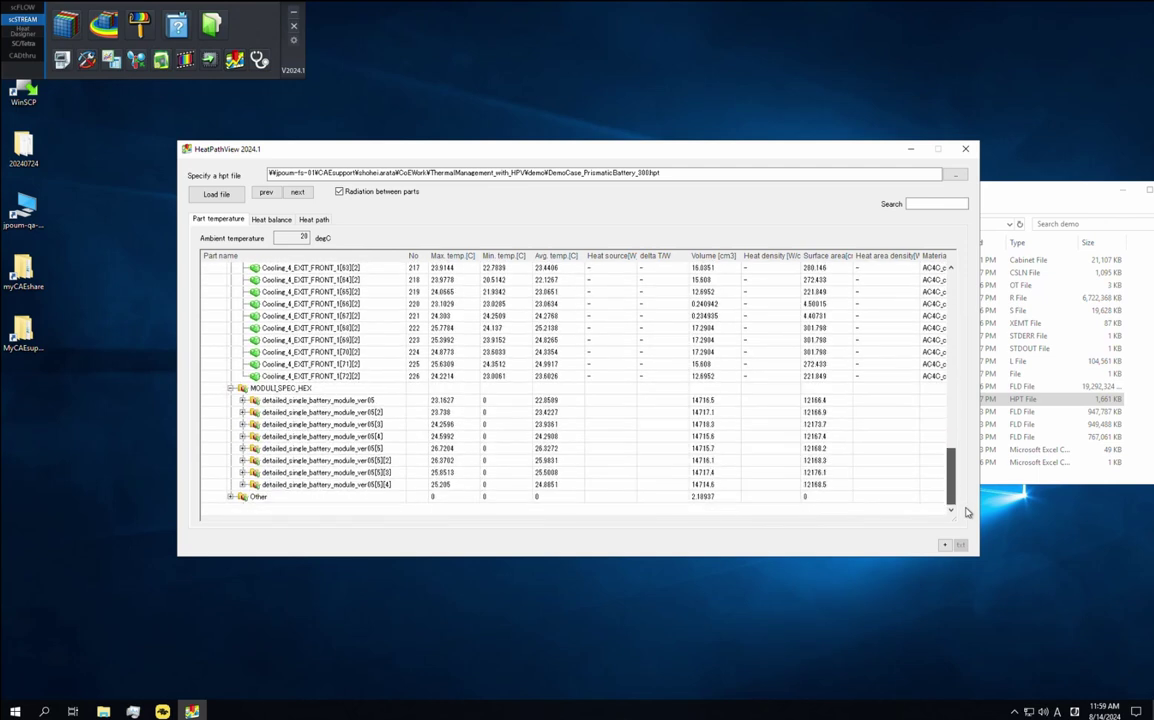
{"action": "left_click", "coordinate": [243, 450]}
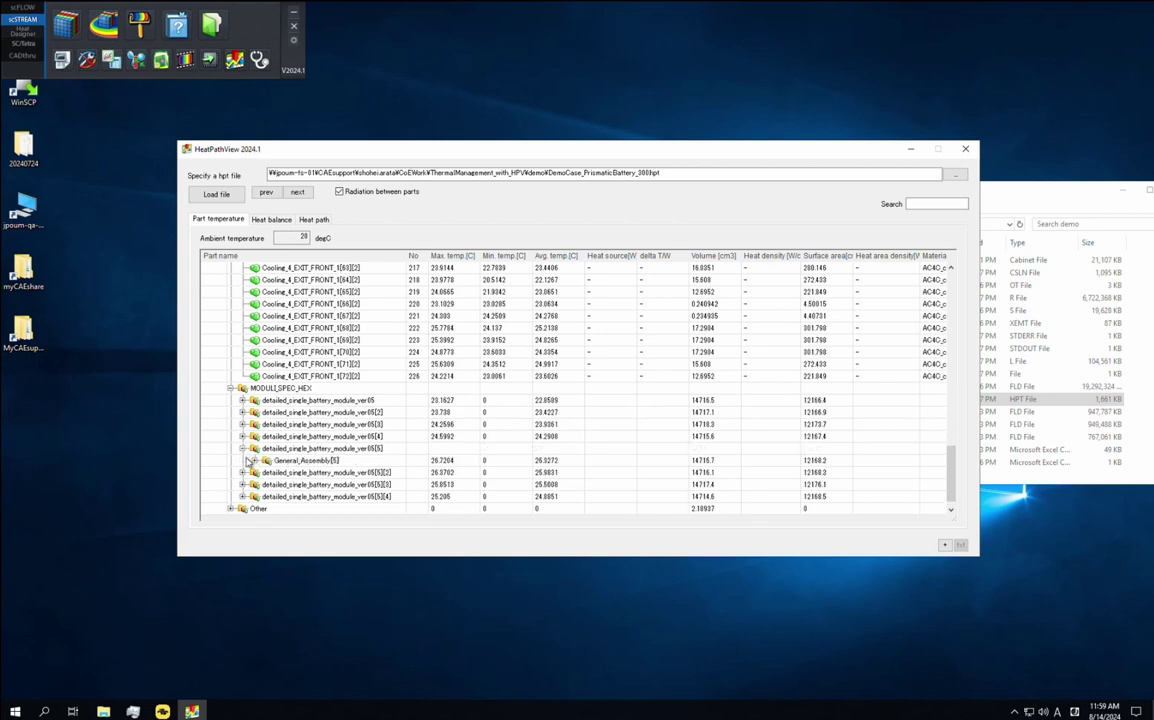
{"action": "left_click", "coordinate": [255, 461]}
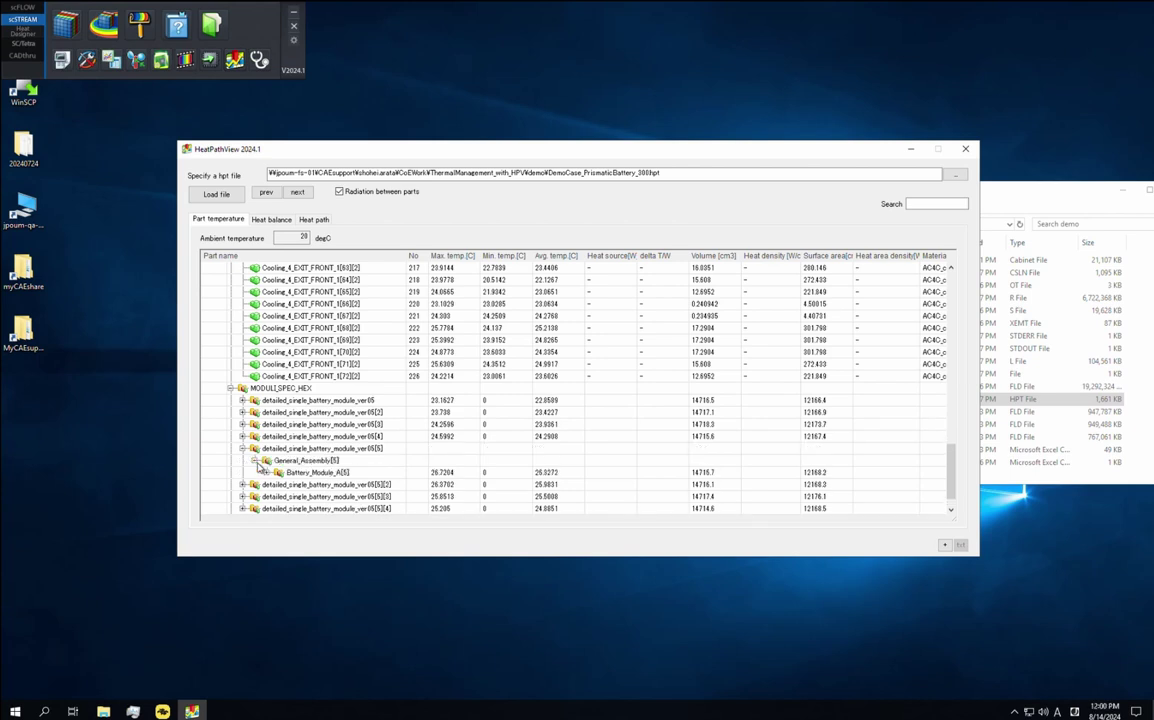
{"action": "left_click", "coordinate": [266, 472]}
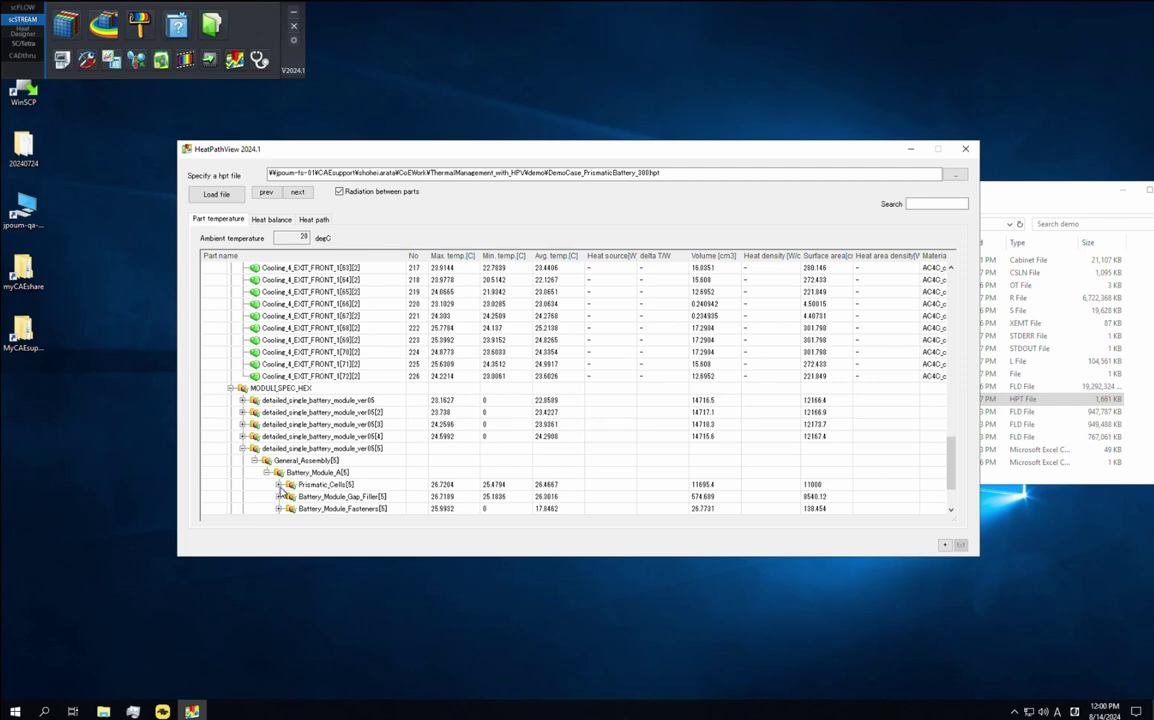
{"action": "left_click", "coordinate": [279, 484]}
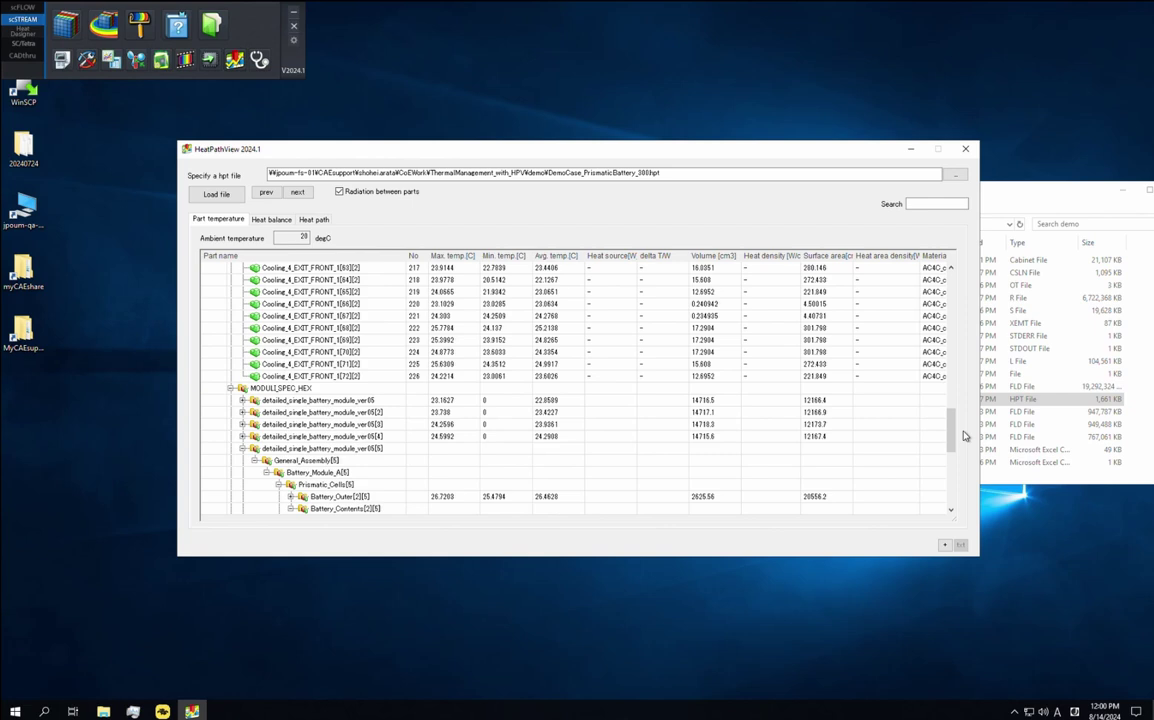
{"action": "left_click_drag", "start_coordinate": [953, 425], "coordinate": [950, 466]}
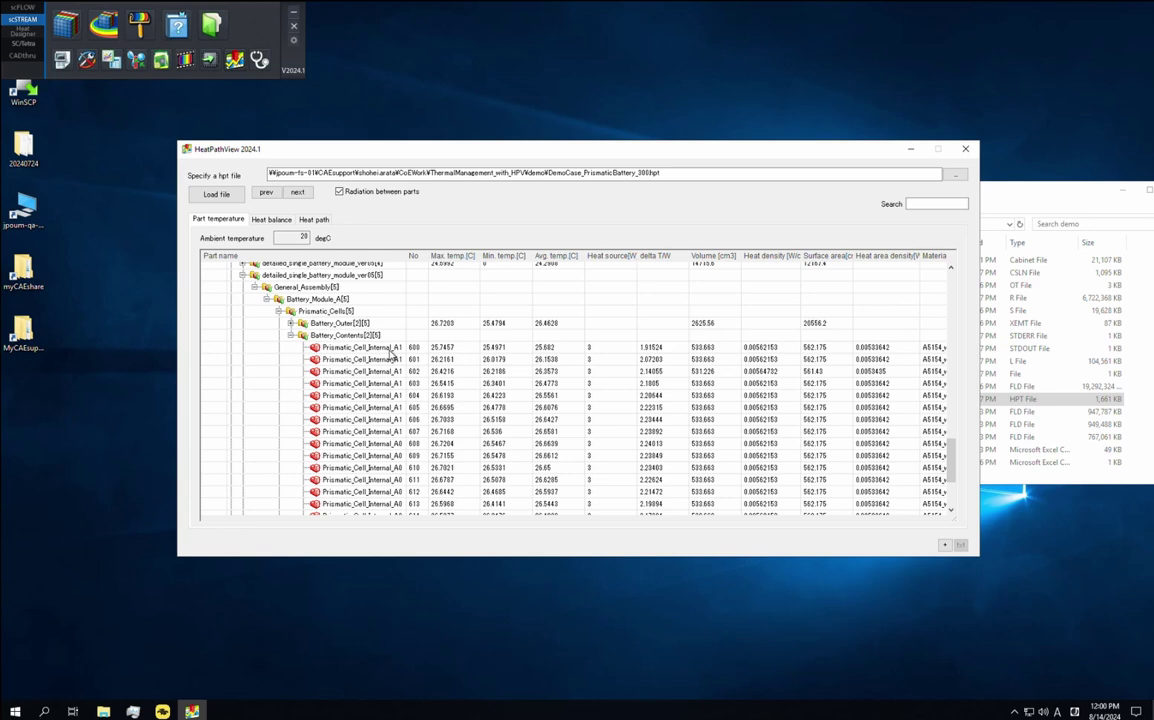
Step through cell internal rows 600–603, collapse those branches, and select Prismatic_Cells[5]
{"action": "left_click", "coordinate": [391, 349]}
{"action": "left_click", "coordinate": [386, 360]}
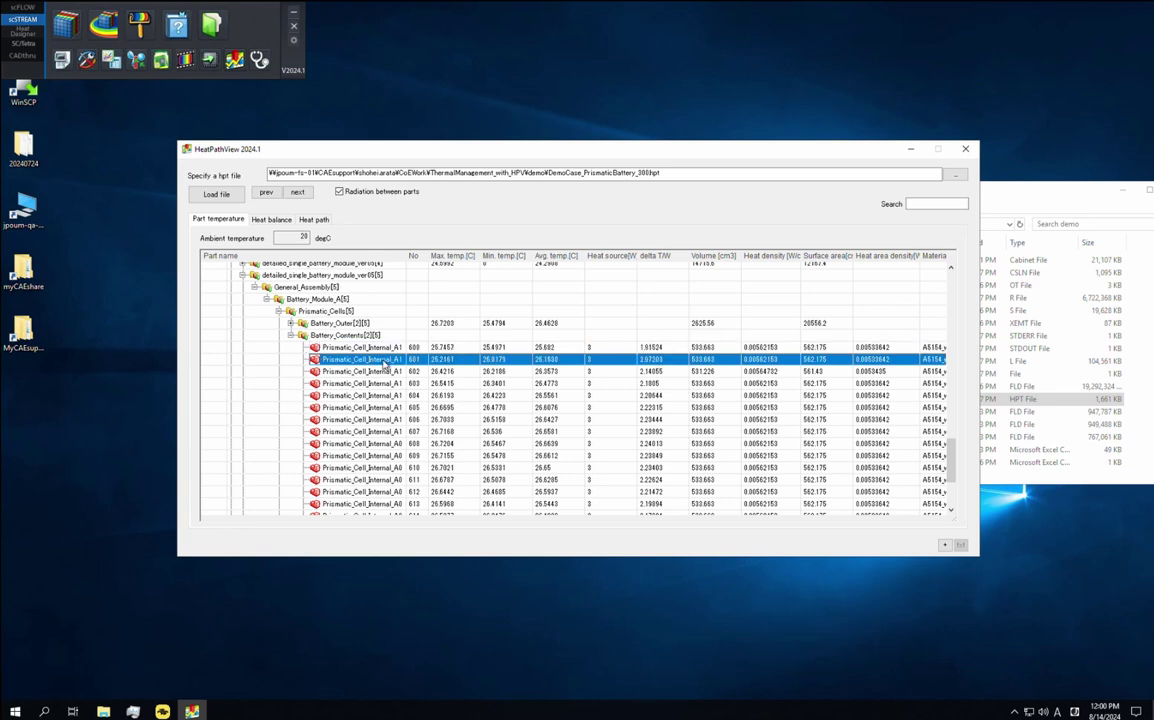
{"action": "left_click", "coordinate": [380, 372]}
{"action": "left_click", "coordinate": [381, 385]}
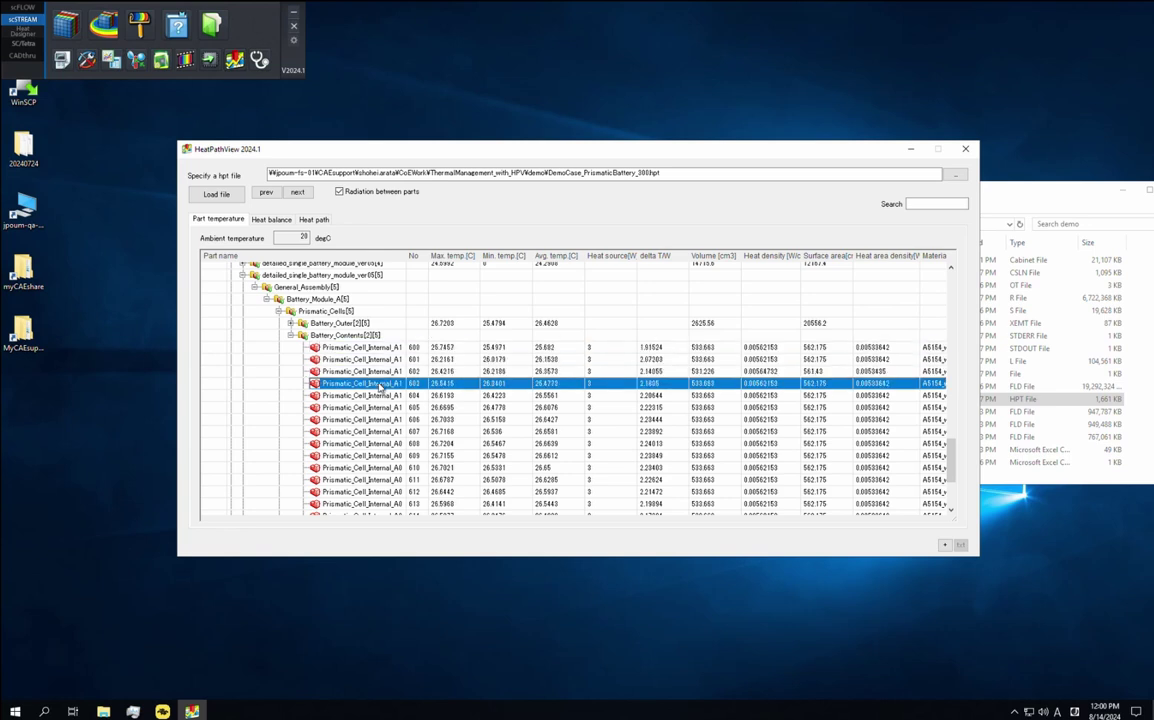
{"action": "left_click", "coordinate": [291, 335]}
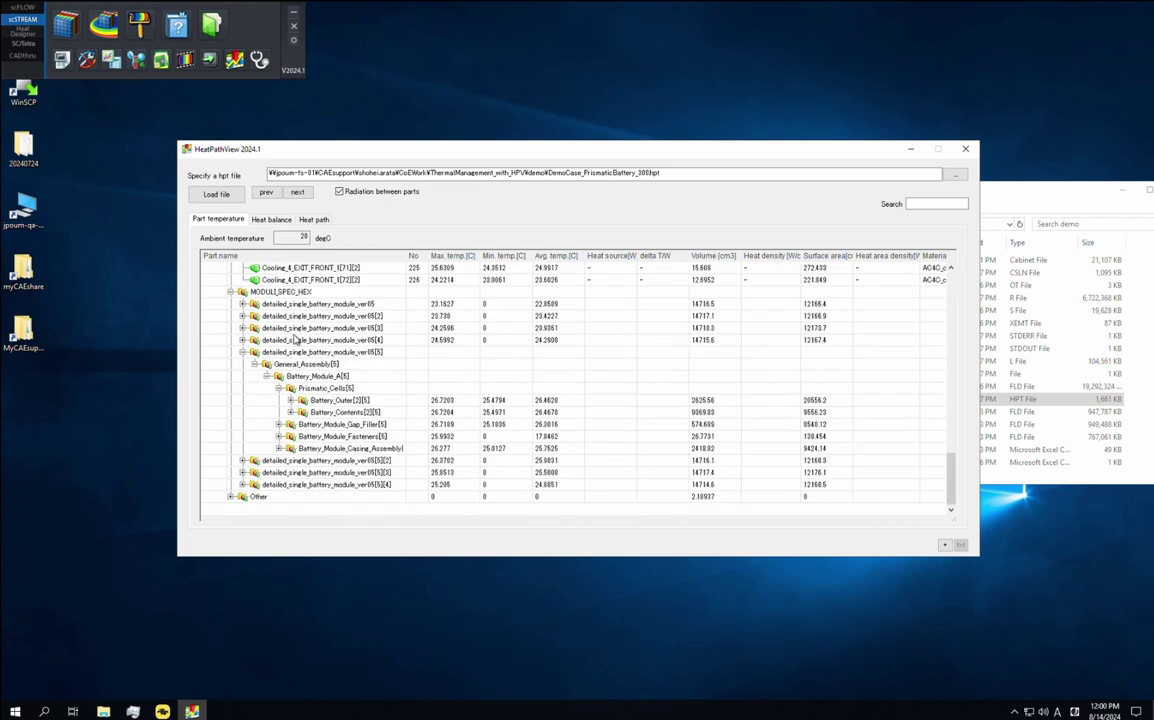
{"action": "left_click", "coordinate": [279, 388]}
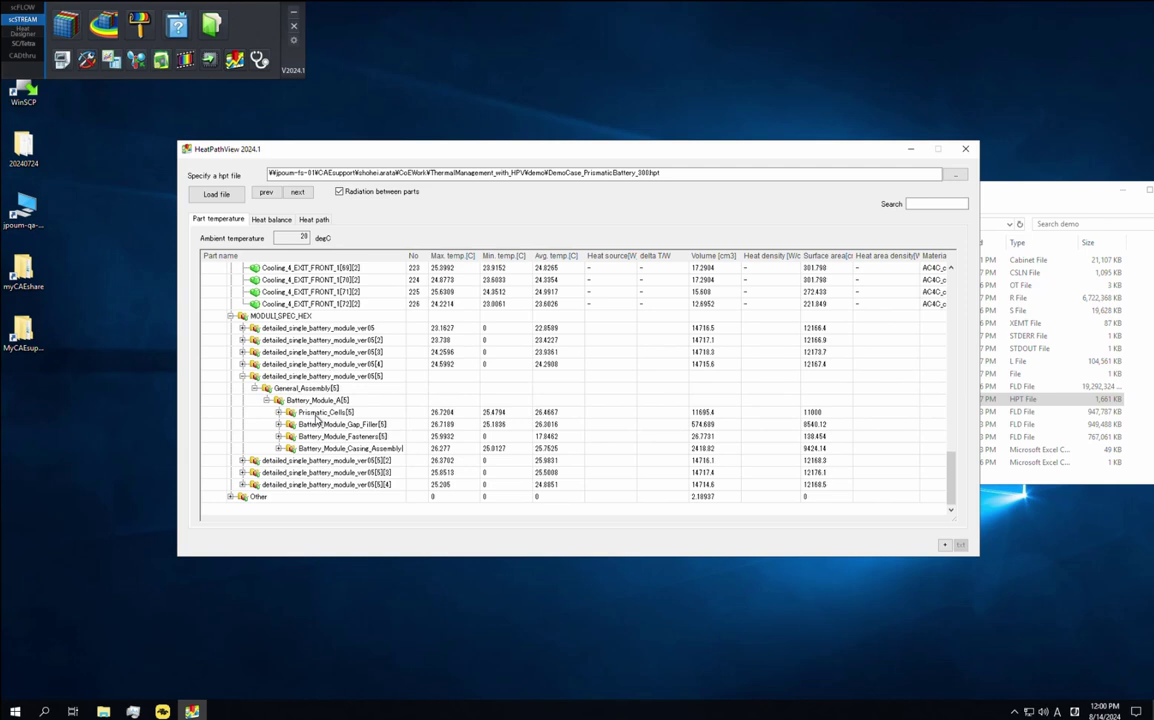
{"action": "left_click", "coordinate": [316, 414]}
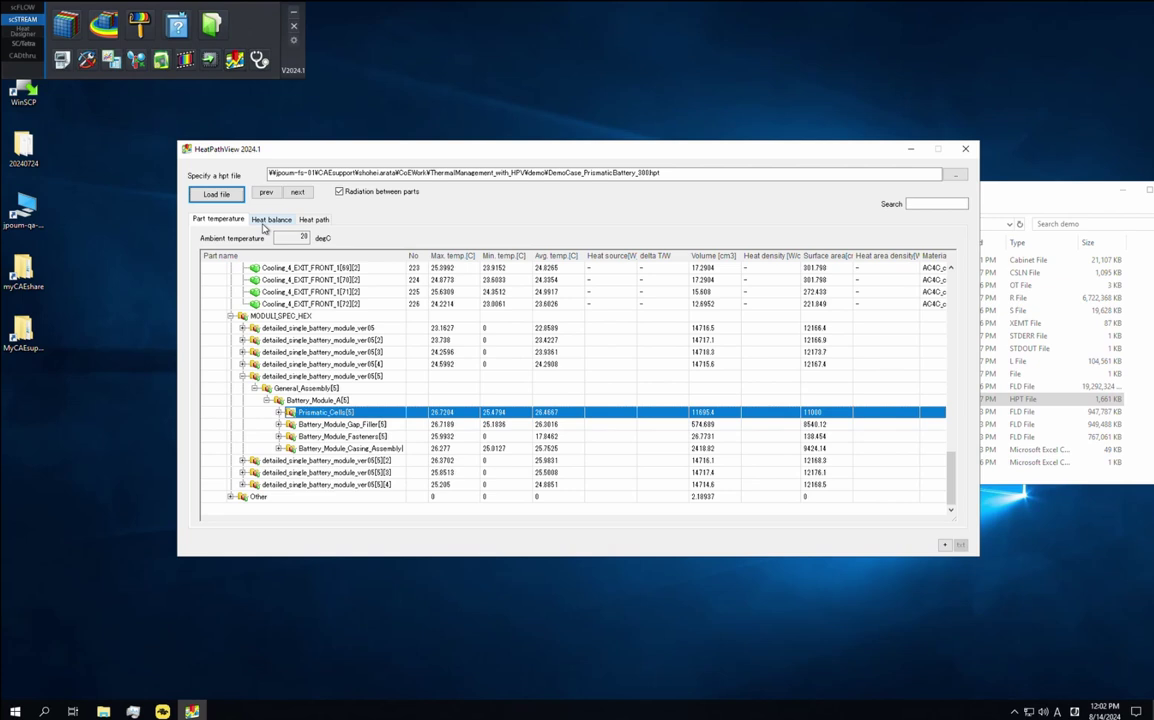
Show Prismatic_Cells[5]'s heat balance and expand Battery_Module_Gap_Filler to reveal Module_Liquid_Filler
{"action": "left_click", "coordinate": [268, 221]}
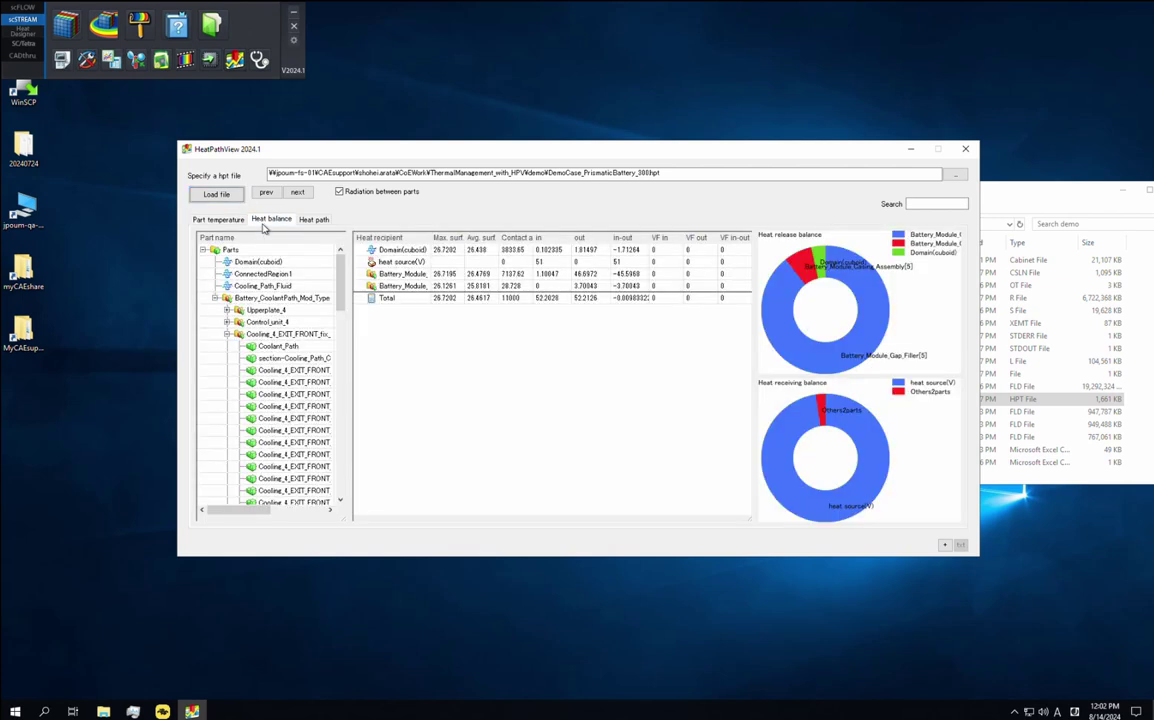
{"action": "left_click_drag", "start_coordinate": [343, 303], "coordinate": [340, 503]}
{"action": "left_click_drag", "start_coordinate": [255, 517], "coordinate": [279, 517]}
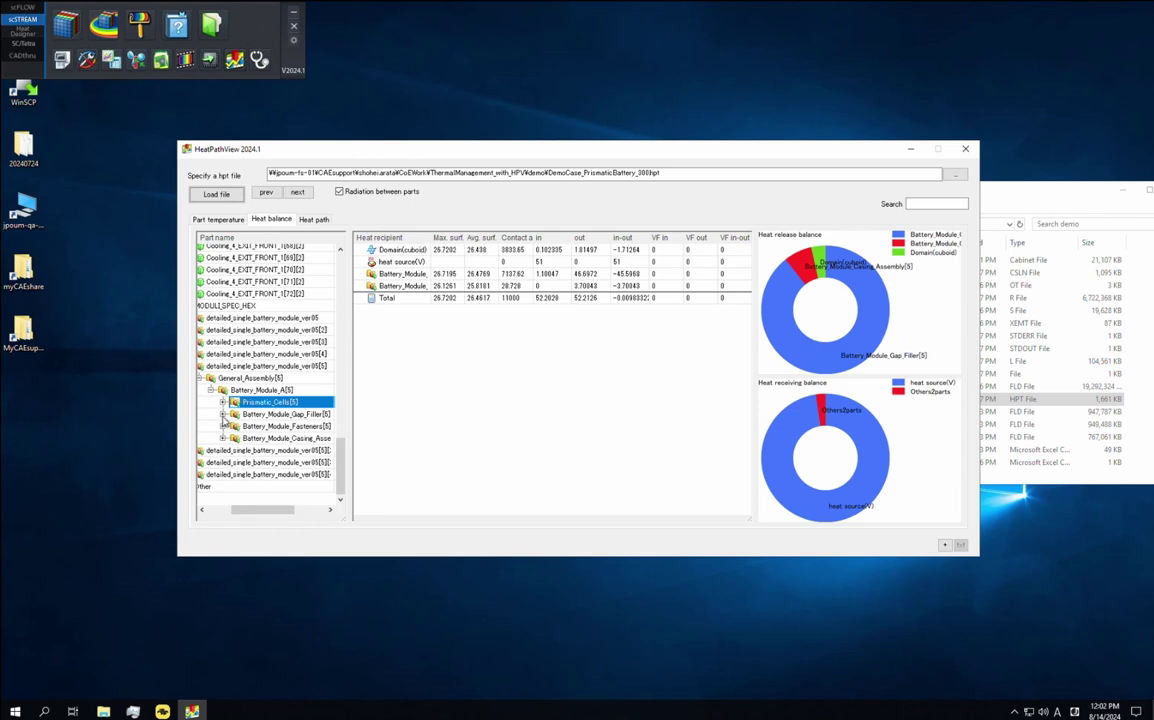
{"action": "left_click", "coordinate": [223, 414]}
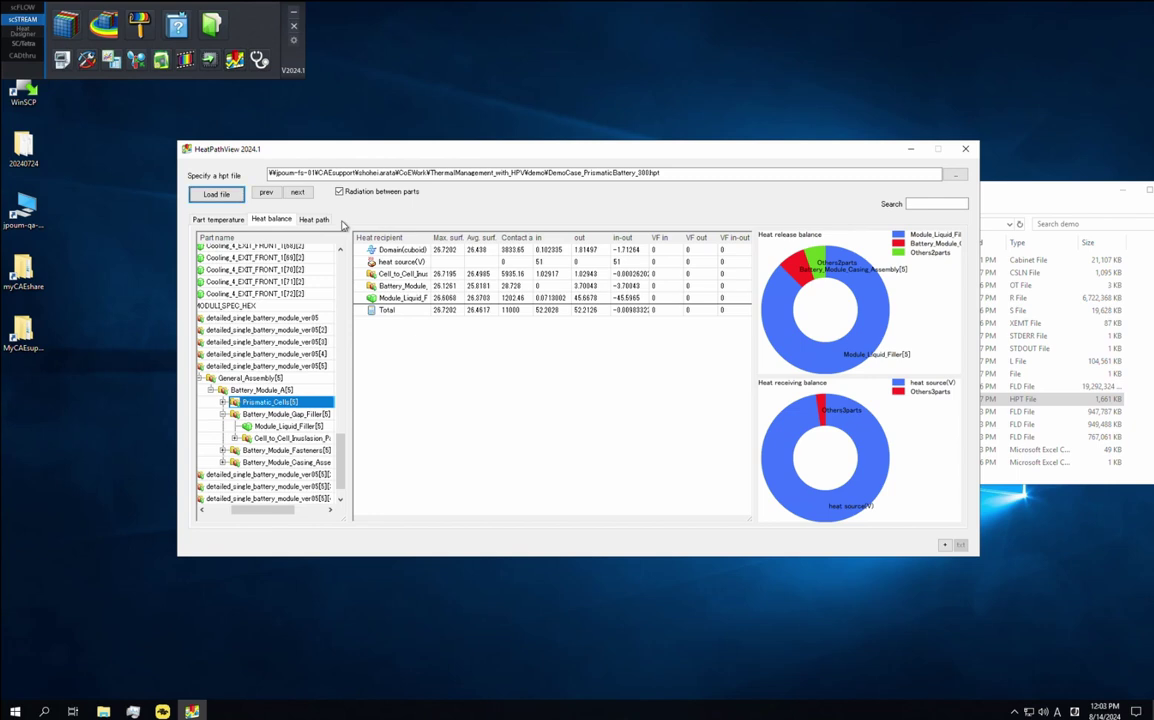
Show the Prismatic_Cells heat path to the casing assembly, carrying 45.6033 W
{"action": "left_click", "coordinate": [320, 221]}
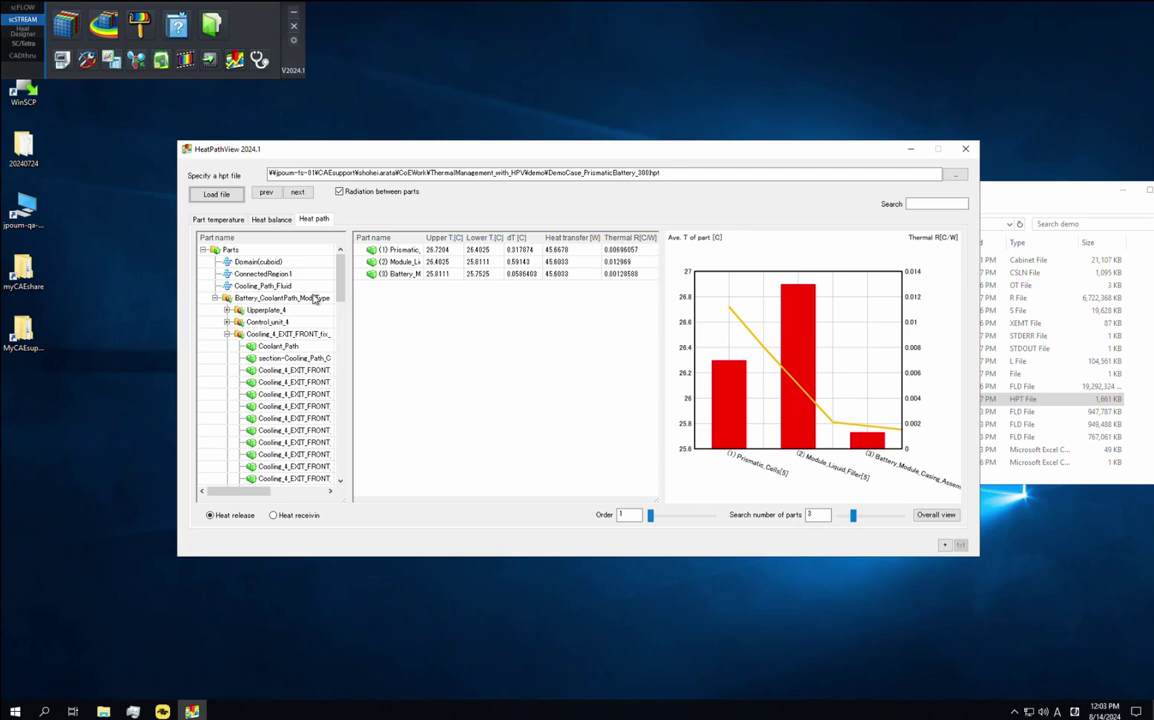
{"action": "left_click_drag", "start_coordinate": [340, 272], "coordinate": [346, 486]}
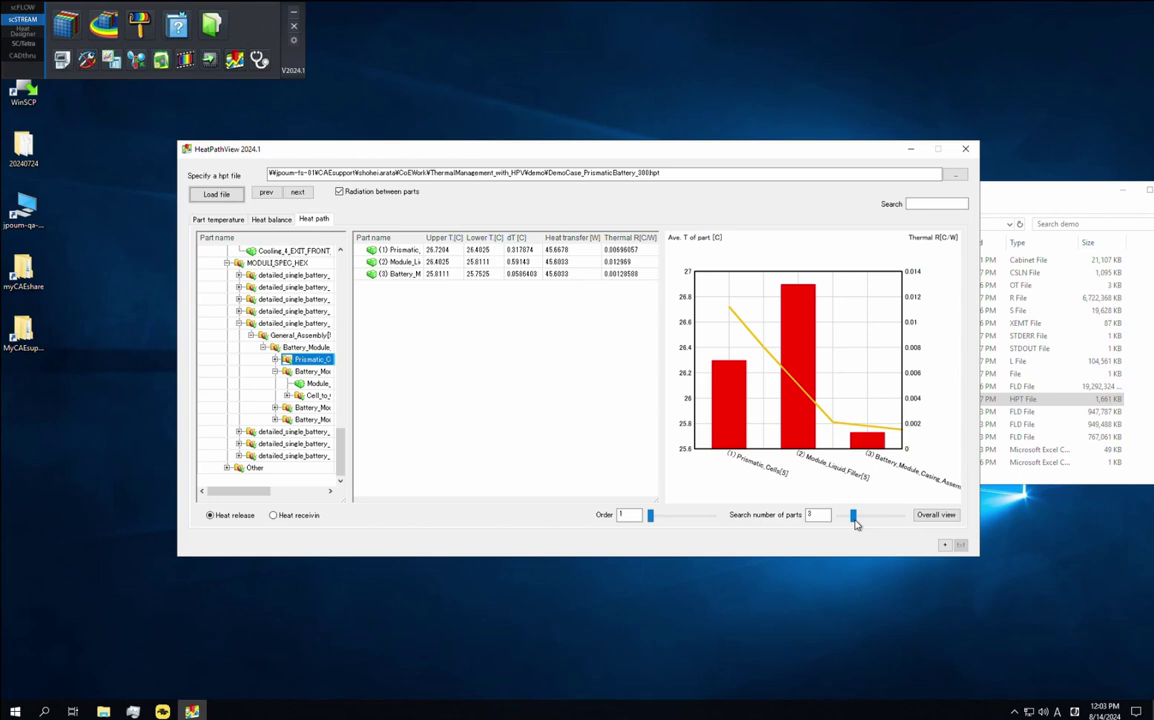
Raise the Search number of parts from 3 to 4
{"action": "left_click", "coordinate": [853, 518]}
{"action": "key", "text": "Right"}
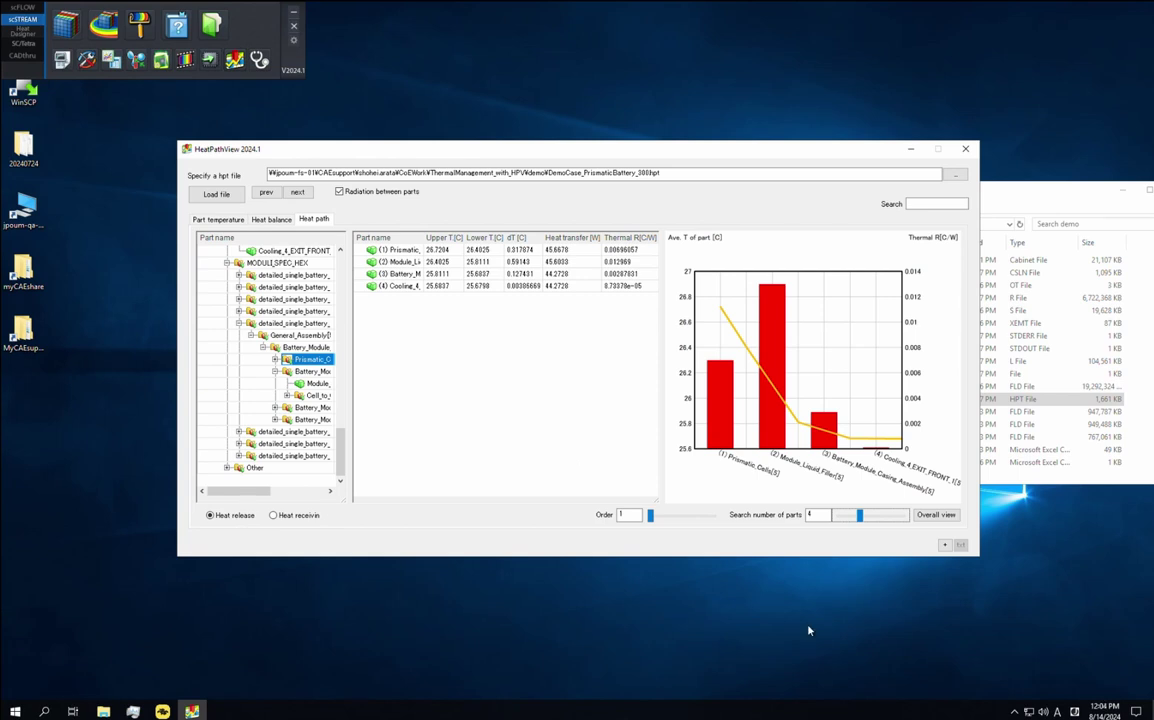
Open the overall network graph, move it up-left, and show a widened Target parts reference count list
{"action": "left_click", "coordinate": [936, 515]}
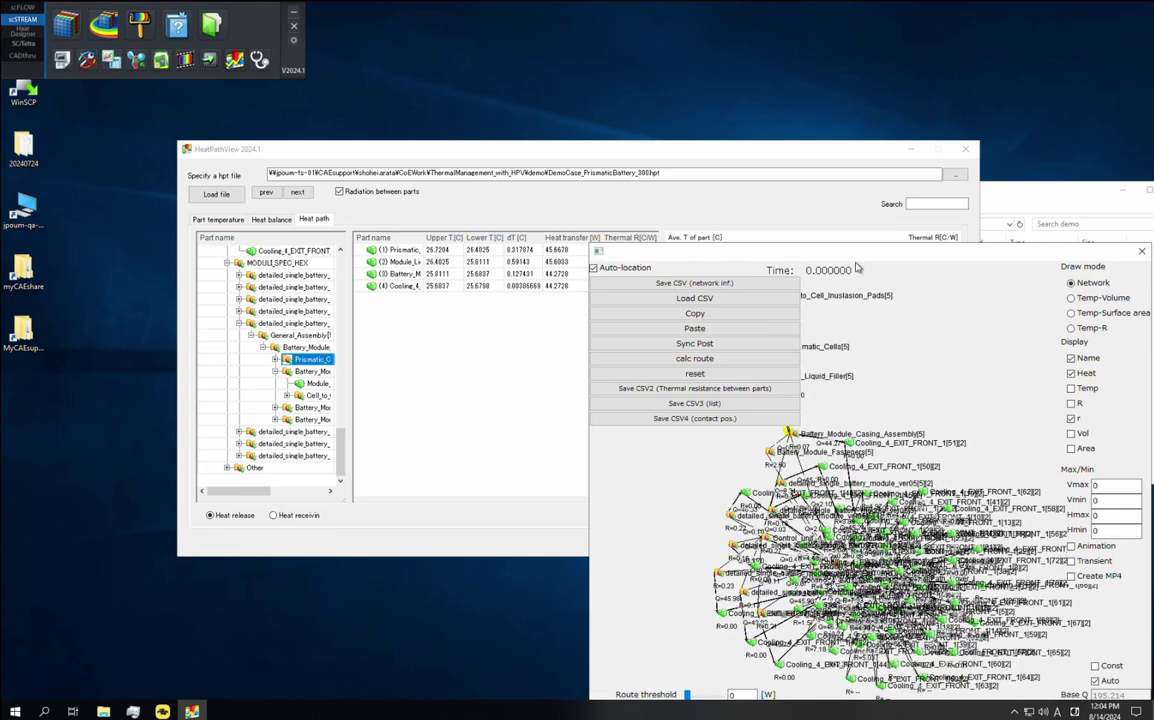
{"action": "left_click_drag", "start_coordinate": [775, 245], "coordinate": [719, 181]}
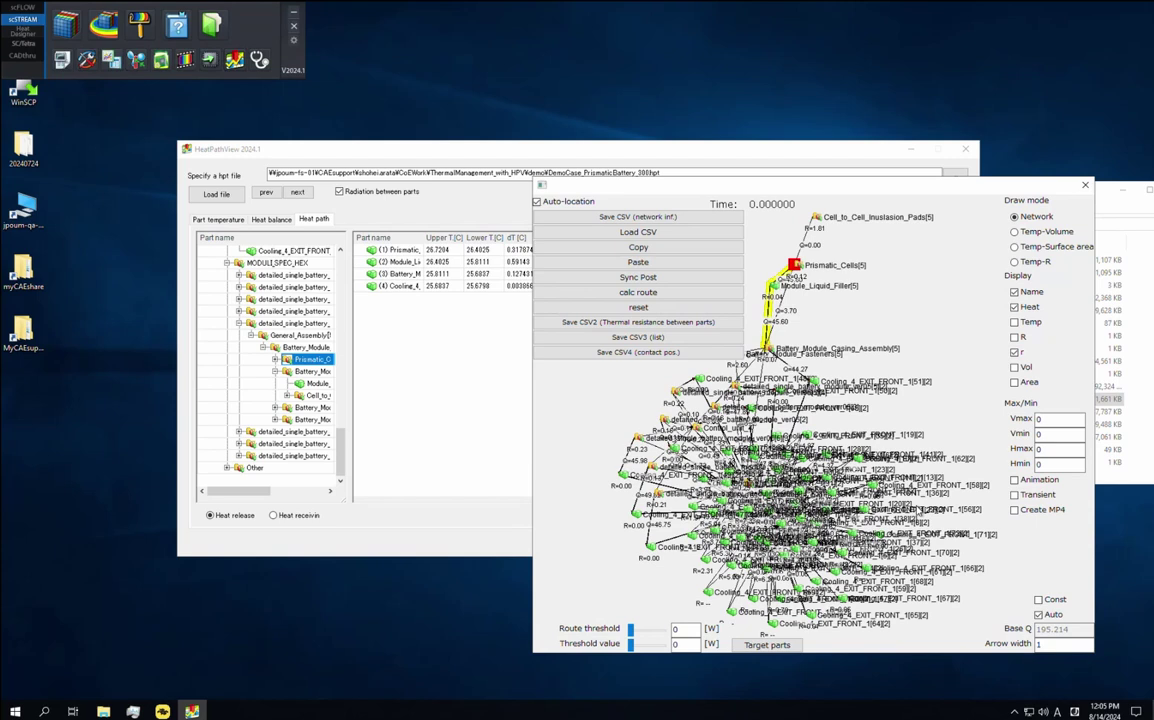
{"action": "left_click", "coordinate": [767, 644]}
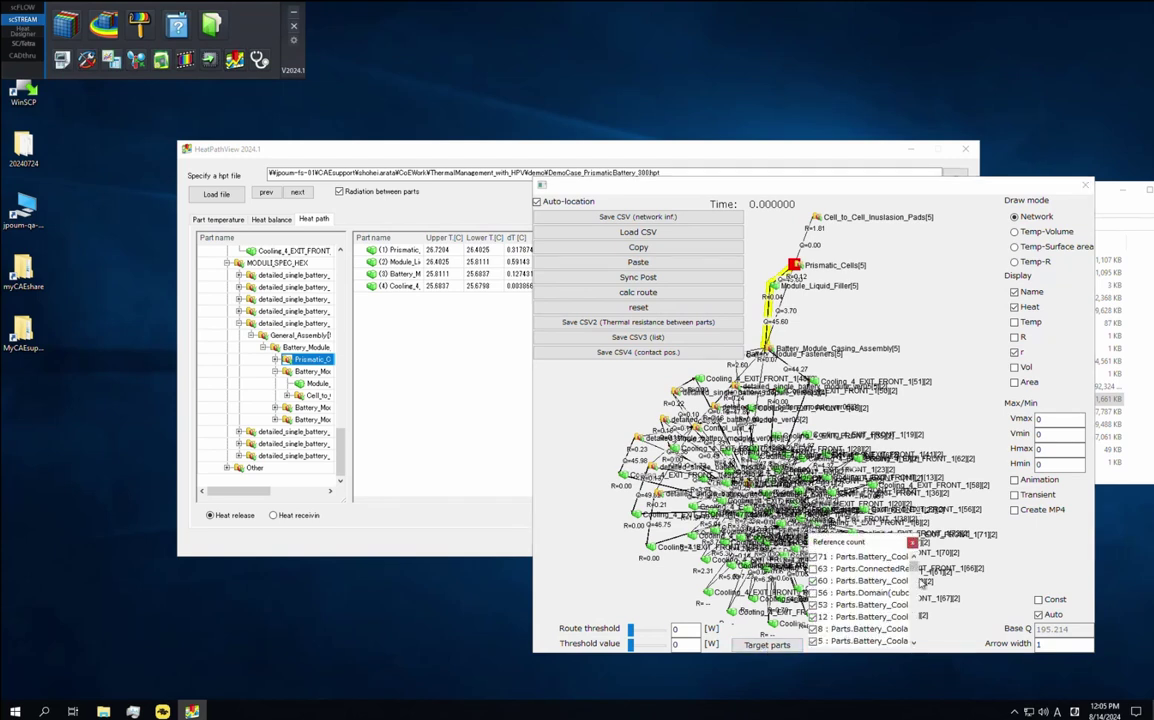
{"action": "left_click_drag", "start_coordinate": [917, 586], "coordinate": [987, 586]}
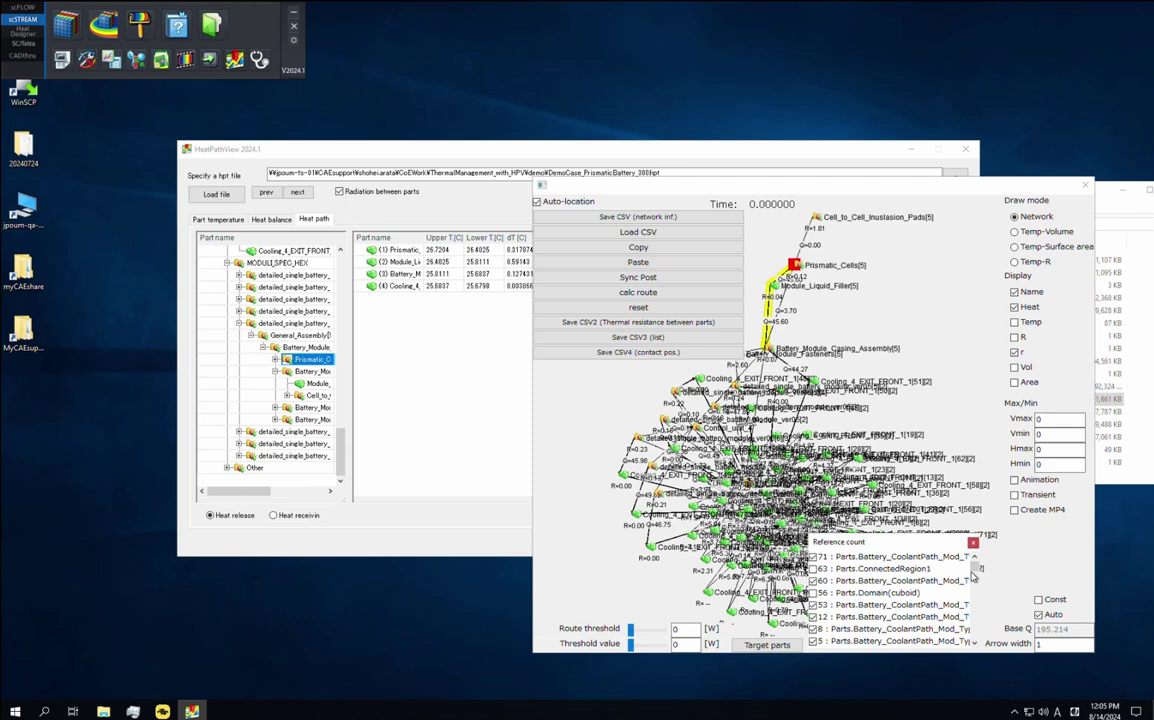
Pick 5 : Parts.Cooling_Path_Fluid in the reference count list, select it in the tree, then close the list
{"action": "scroll", "coordinate": [977, 578], "scroll_direction": "down", "scroll_amount": 2}
{"action": "scroll", "coordinate": [977, 578], "scroll_direction": "down", "scroll_amount": 1}
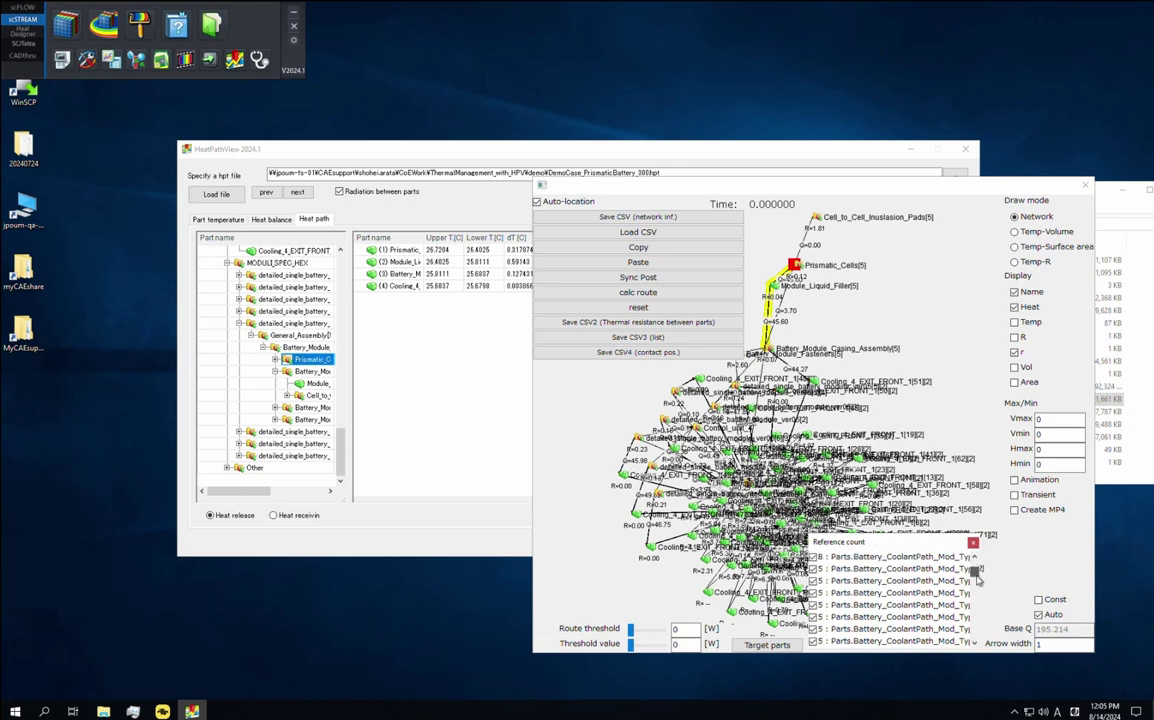
{"action": "scroll", "coordinate": [977, 578], "scroll_direction": "down", "scroll_amount": 2}
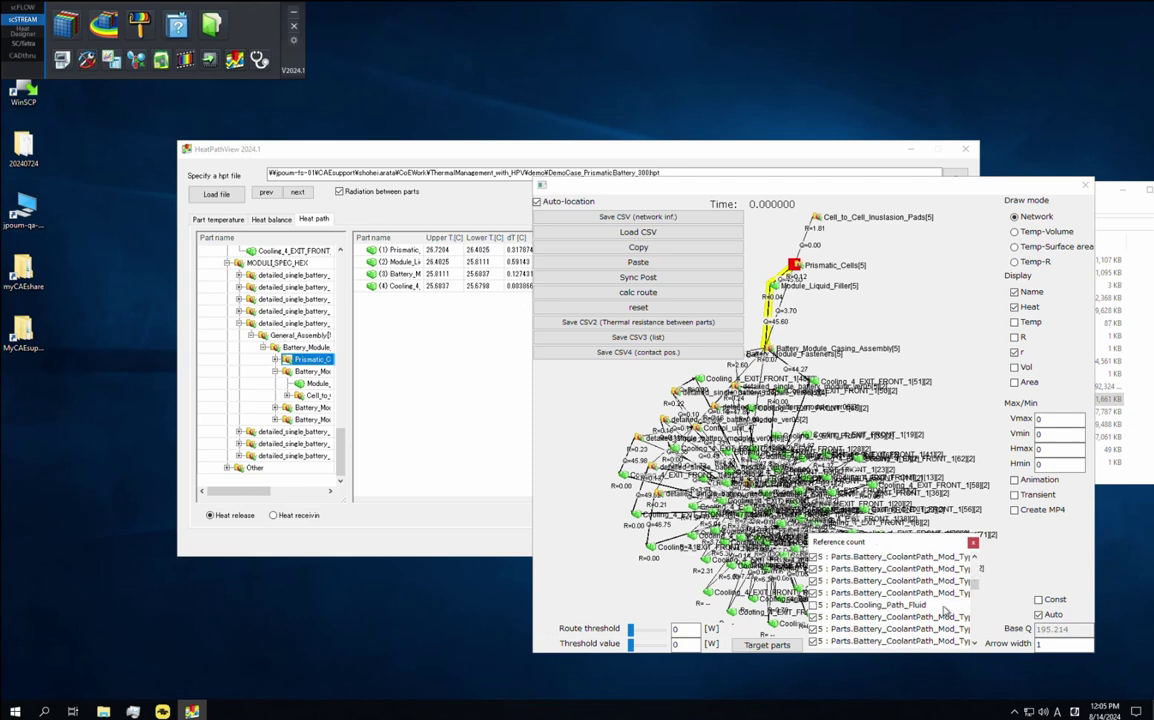
{"action": "left_click", "coordinate": [946, 608]}
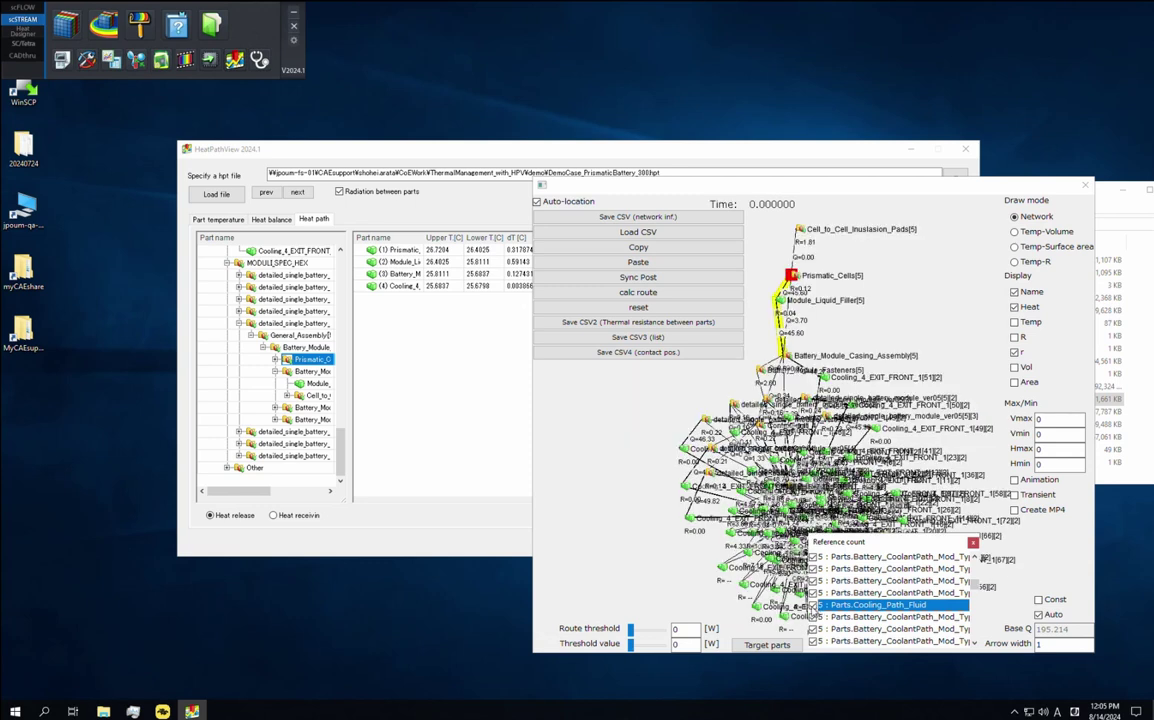
{"action": "left_click_drag", "start_coordinate": [344, 457], "coordinate": [338, 281]}
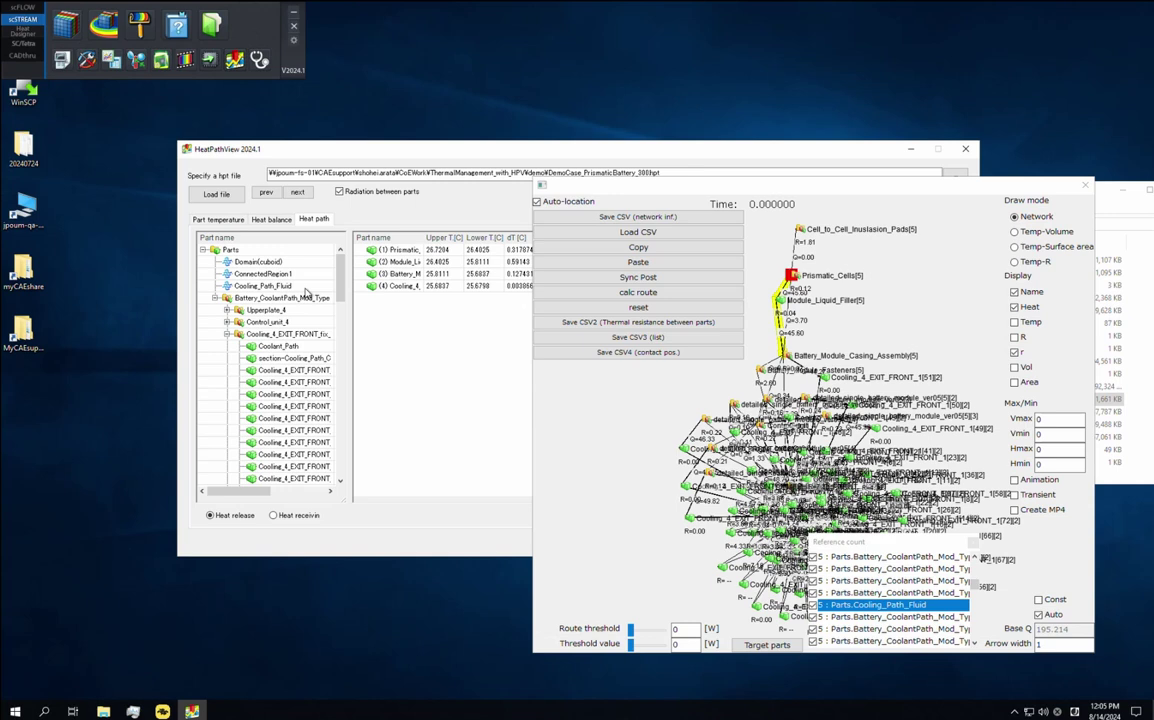
{"action": "left_click", "coordinate": [284, 287]}
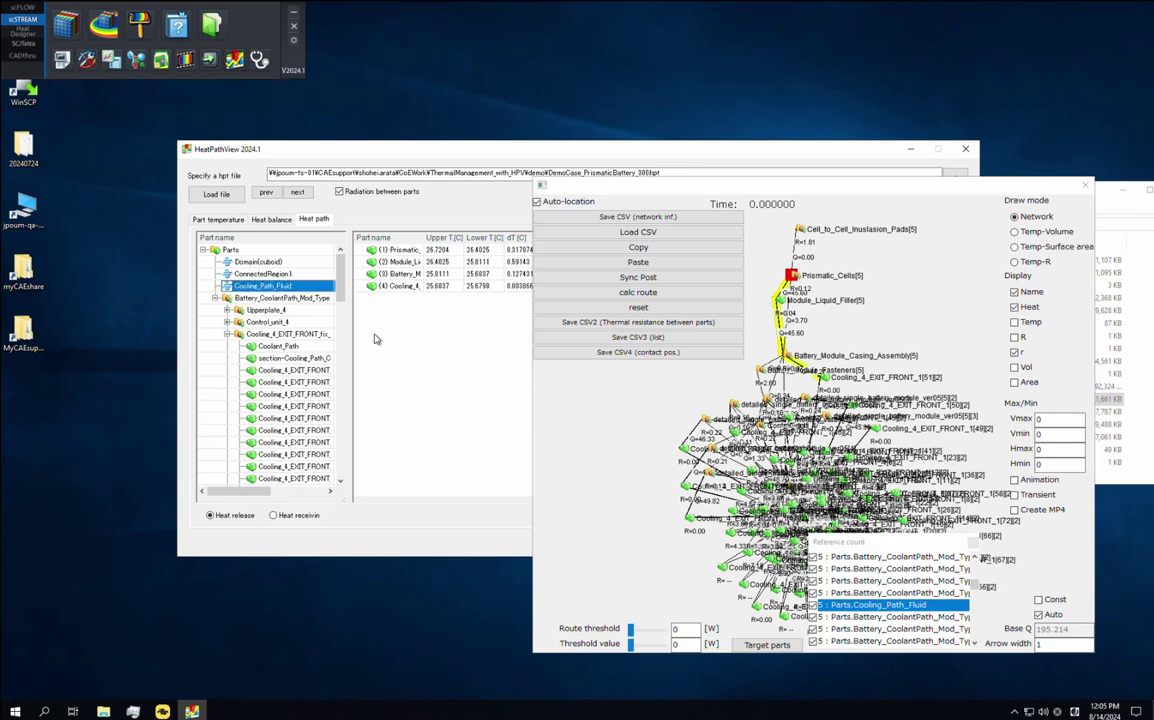
{"action": "left_click", "coordinate": [975, 544]}
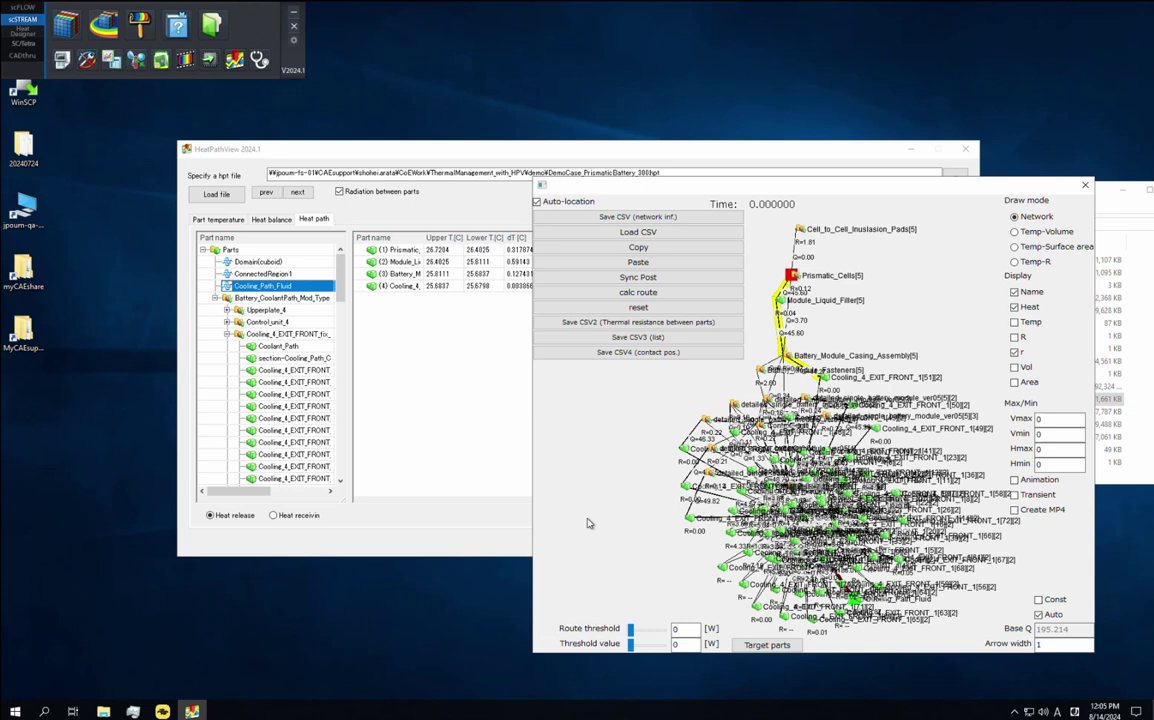
Change the Route threshold to 20 W and recalculate the heat routes in the network graph
{"action": "double_click", "coordinate": [672, 628]}
{"action": "type", "text": "20"}
{"action": "left_click", "coordinate": [684, 294]}
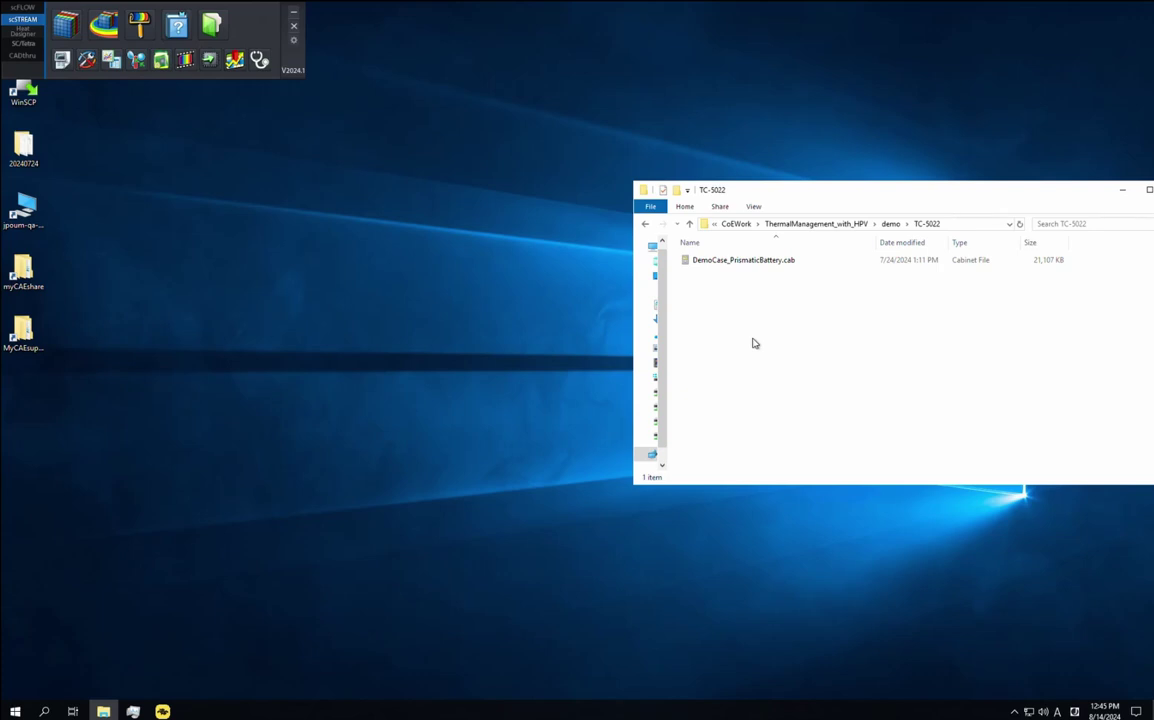
Load DemoCase_PrismaticBattery.cab from the TC-5022 folder into the STpre preprocessor
{"action": "left_click_drag", "start_coordinate": [740, 262], "coordinate": [90, 95]}
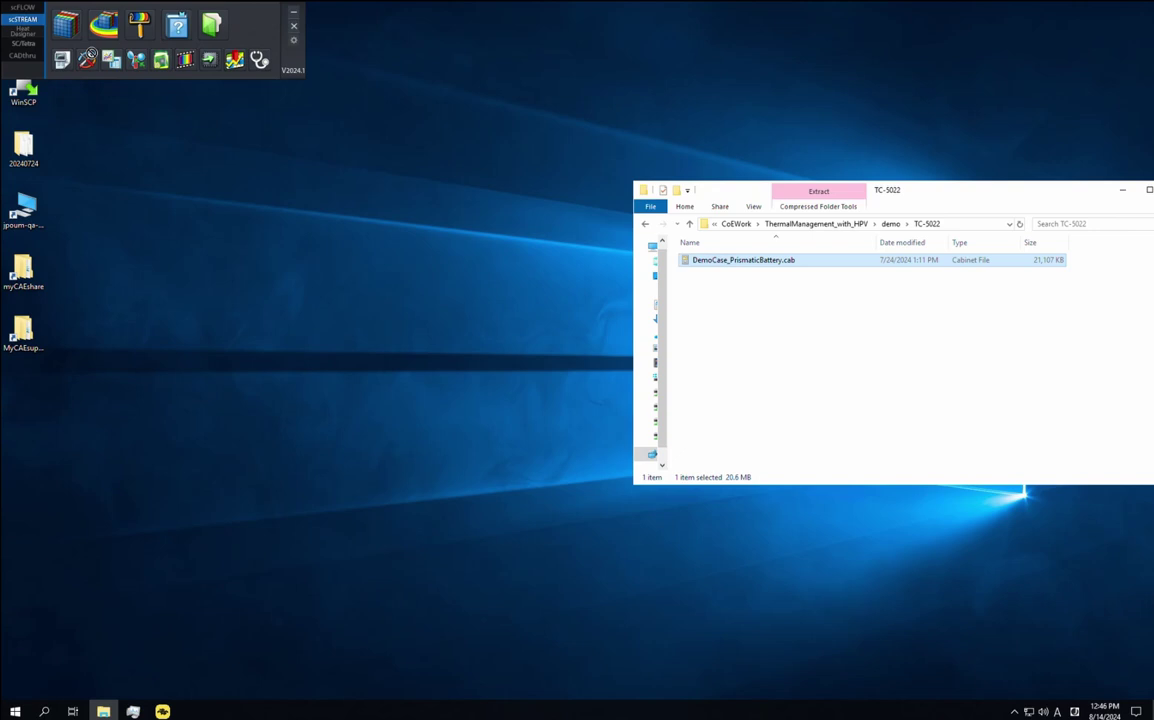
{"action": "left_click", "coordinate": [65, 24]}
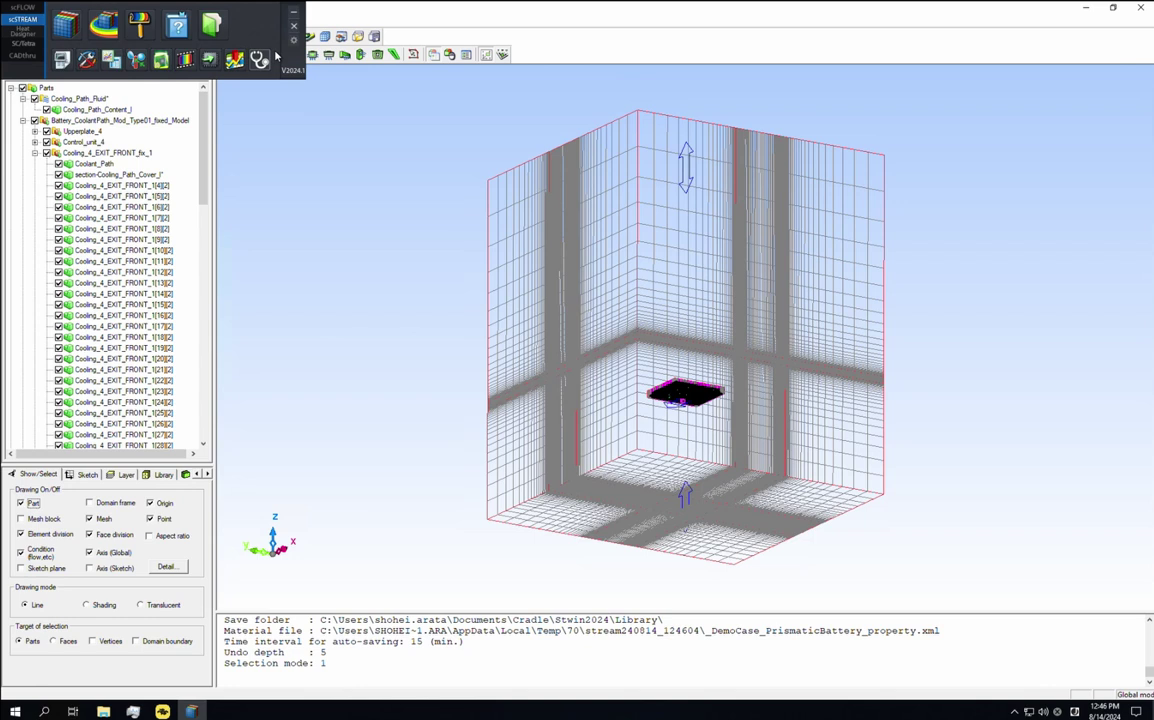
Filter the parts list to Module_Liquid_Filler and open Module_Liquid_Filler[2]'s material choices
{"action": "left_click", "coordinate": [295, 15]}
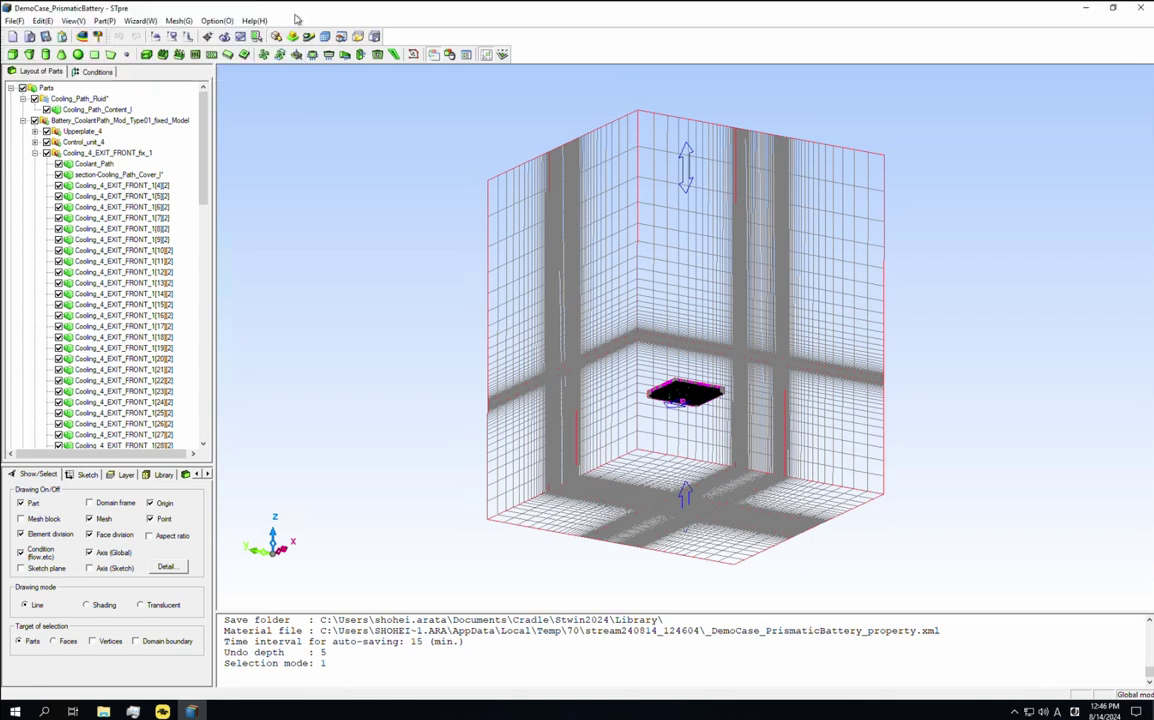
{"action": "left_click", "coordinate": [466, 55]}
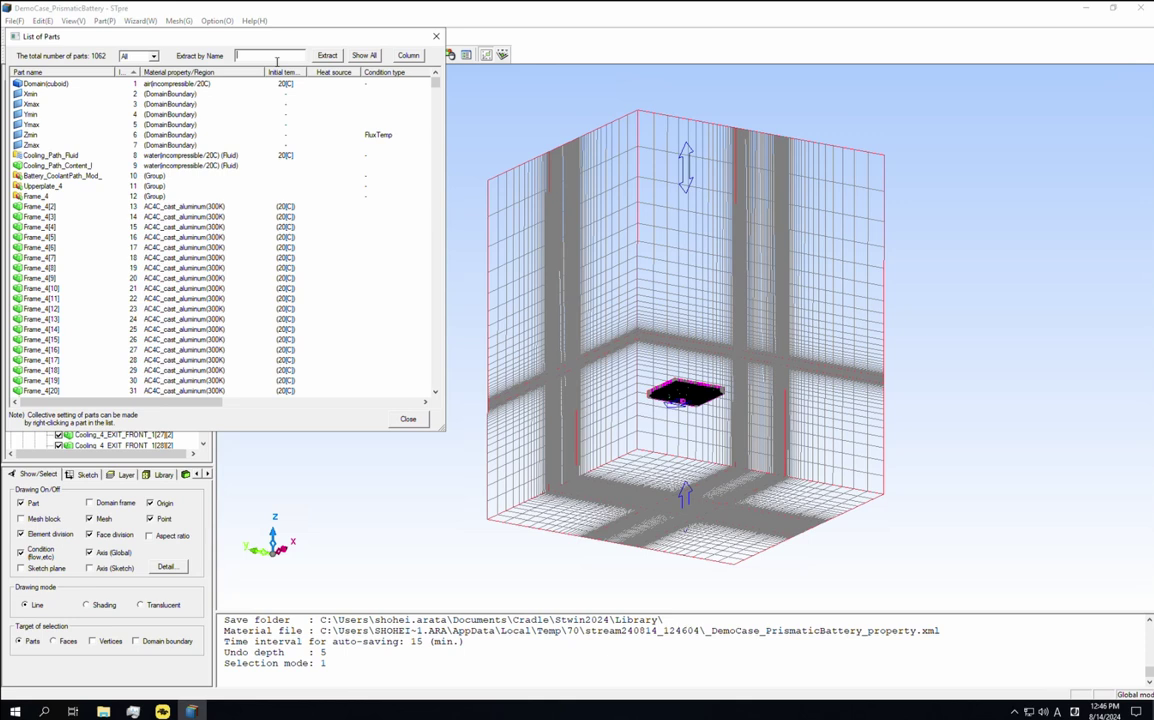
{"action": "type", "text": "Module_Liquid_Filler"}
{"action": "left_click", "coordinate": [330, 56]}
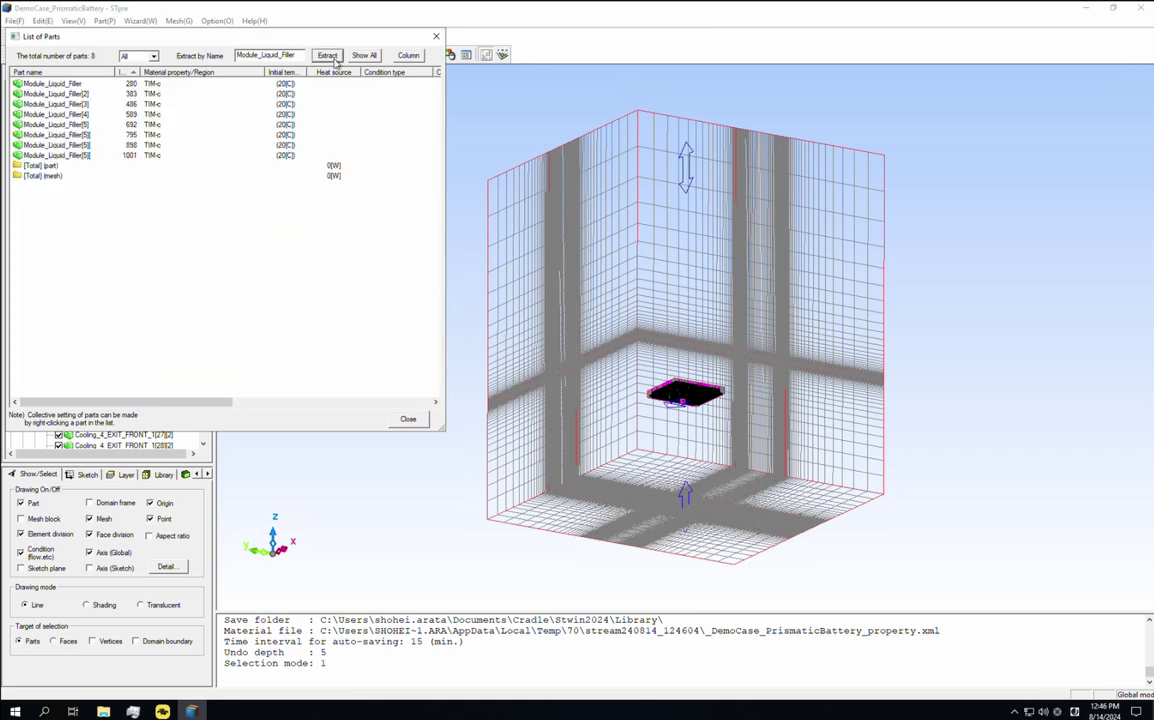
{"action": "left_click", "coordinate": [216, 94]}
{"action": "double_click", "coordinate": [236, 94]}
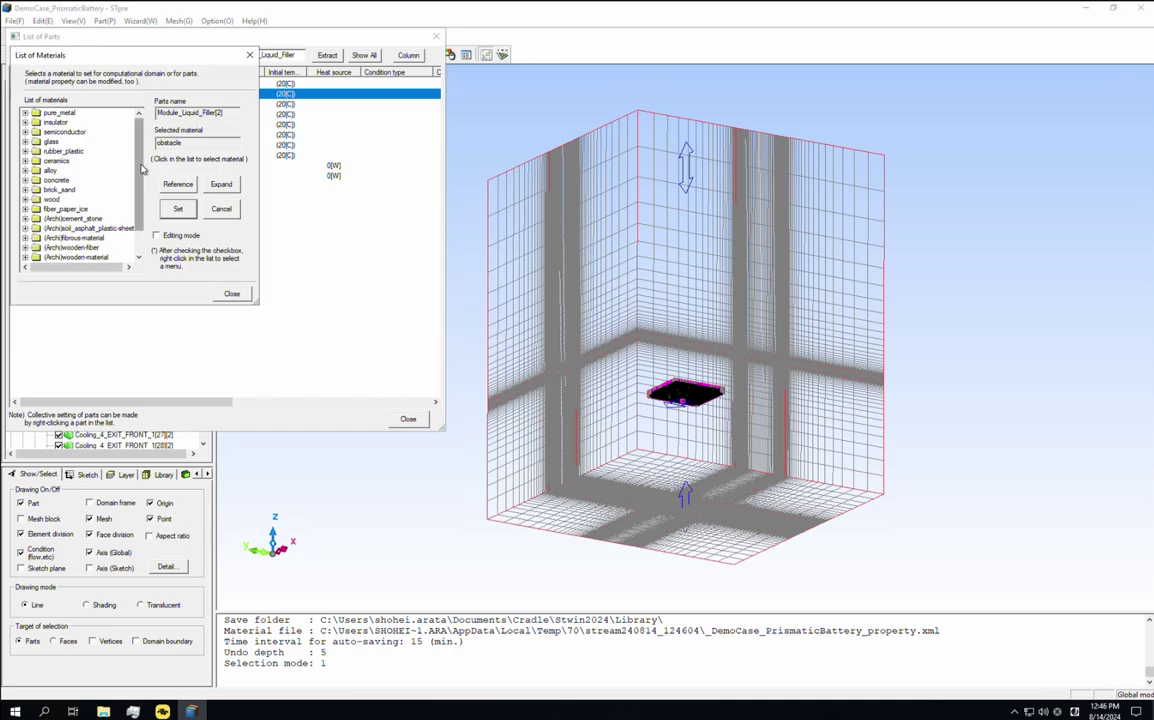
Edit TIM-c under alloy to 4.4 W/(m.K) isotropic conductivity and assign it to Module_Liquid_Filler[2]
{"action": "scroll", "coordinate": [142, 170], "scroll_direction": "down", "scroll_amount": 1}
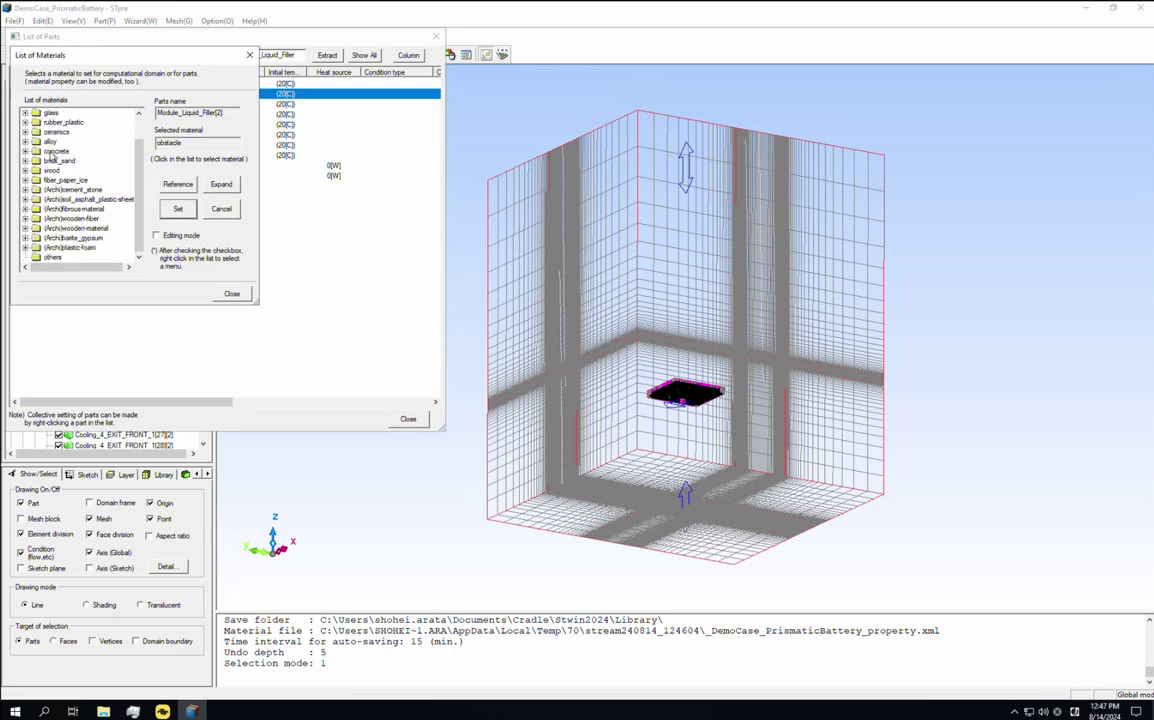
{"action": "left_click", "coordinate": [26, 142]}
{"action": "scroll", "coordinate": [146, 220], "scroll_direction": "down", "scroll_amount": 4}
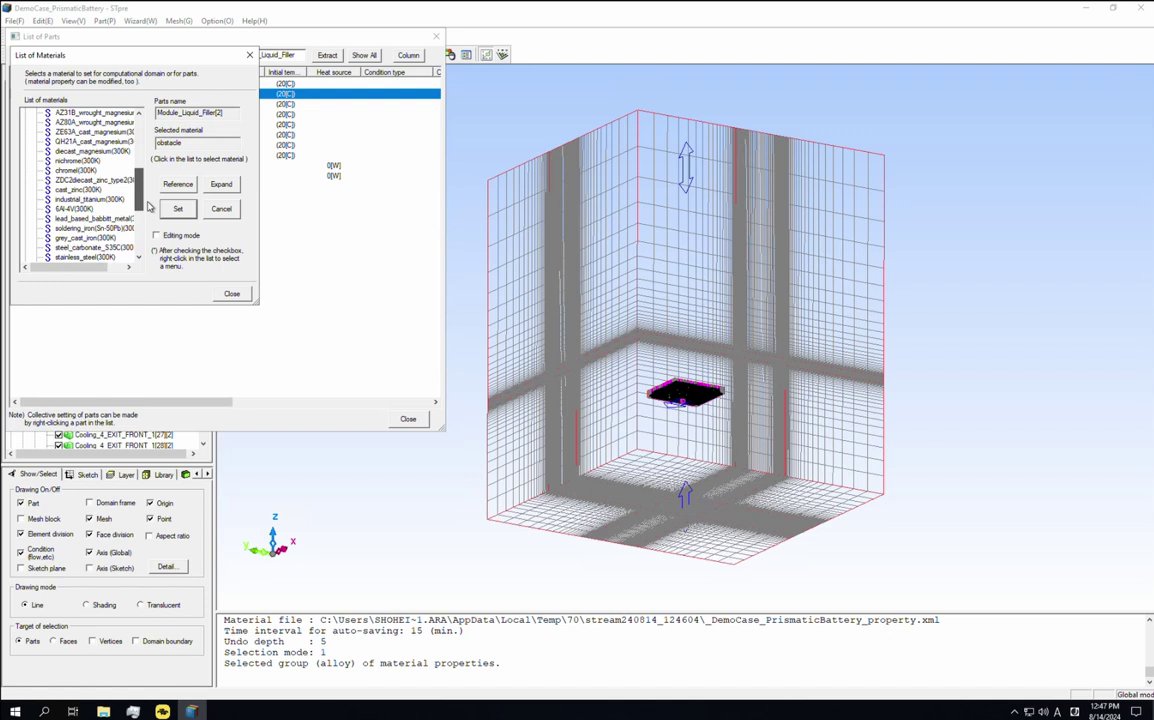
{"action": "scroll", "coordinate": [146, 220], "scroll_direction": "down", "scroll_amount": 1}
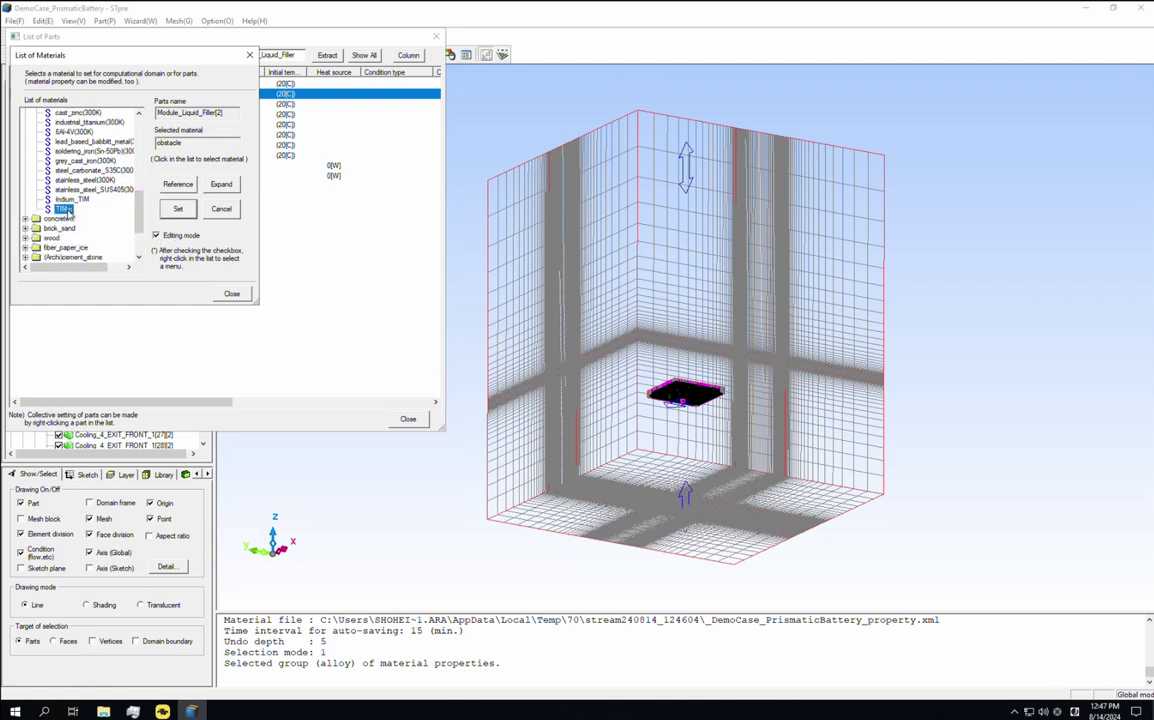
{"action": "double_click", "coordinate": [64, 208]}
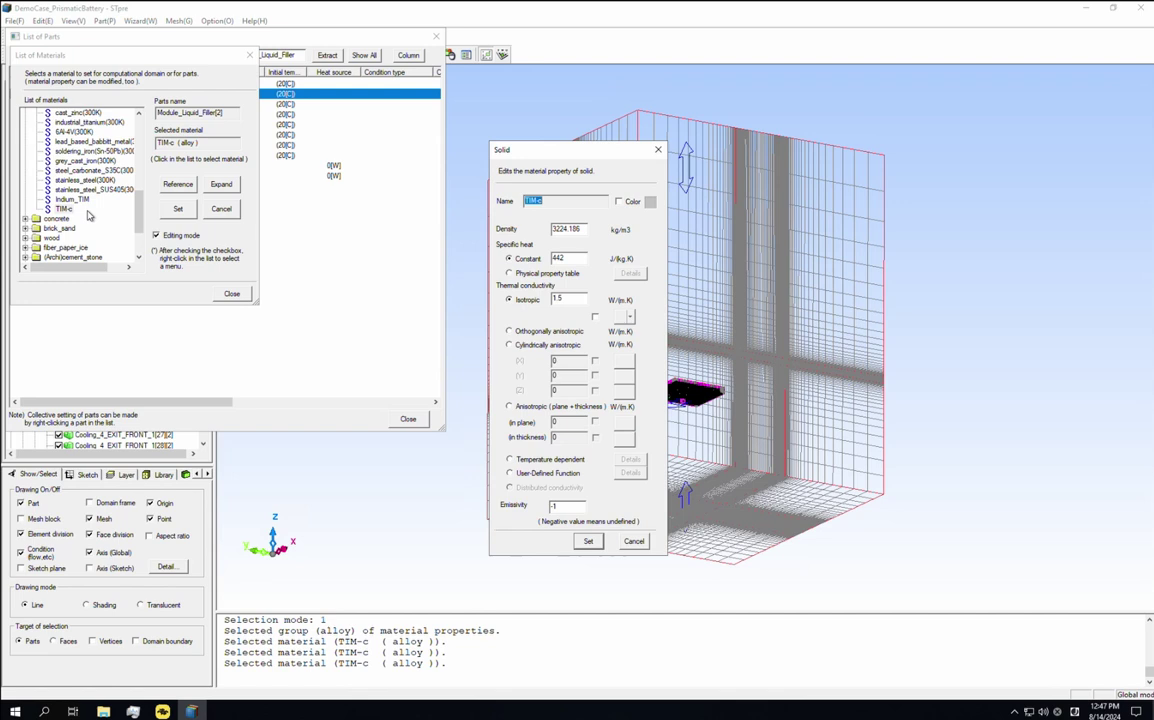
{"action": "double_click", "coordinate": [557, 299]}
{"action": "type", "text": "4.4"}
{"action": "key", "text": "Return"}
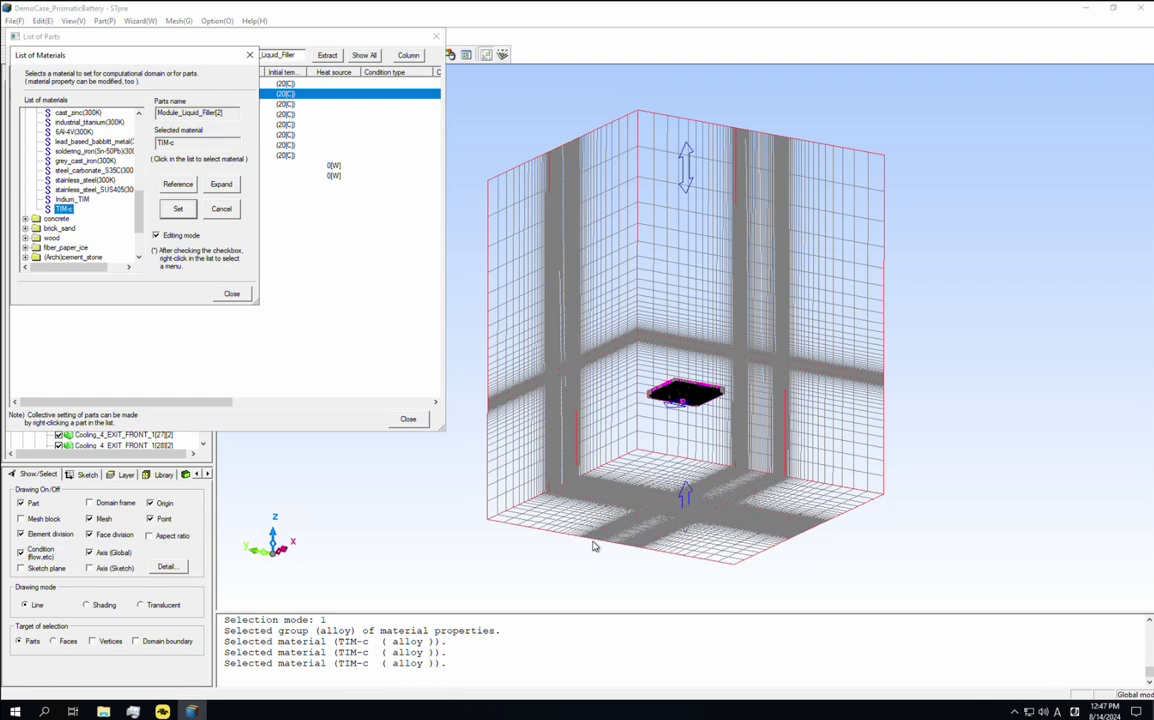
{"action": "left_click", "coordinate": [170, 204]}
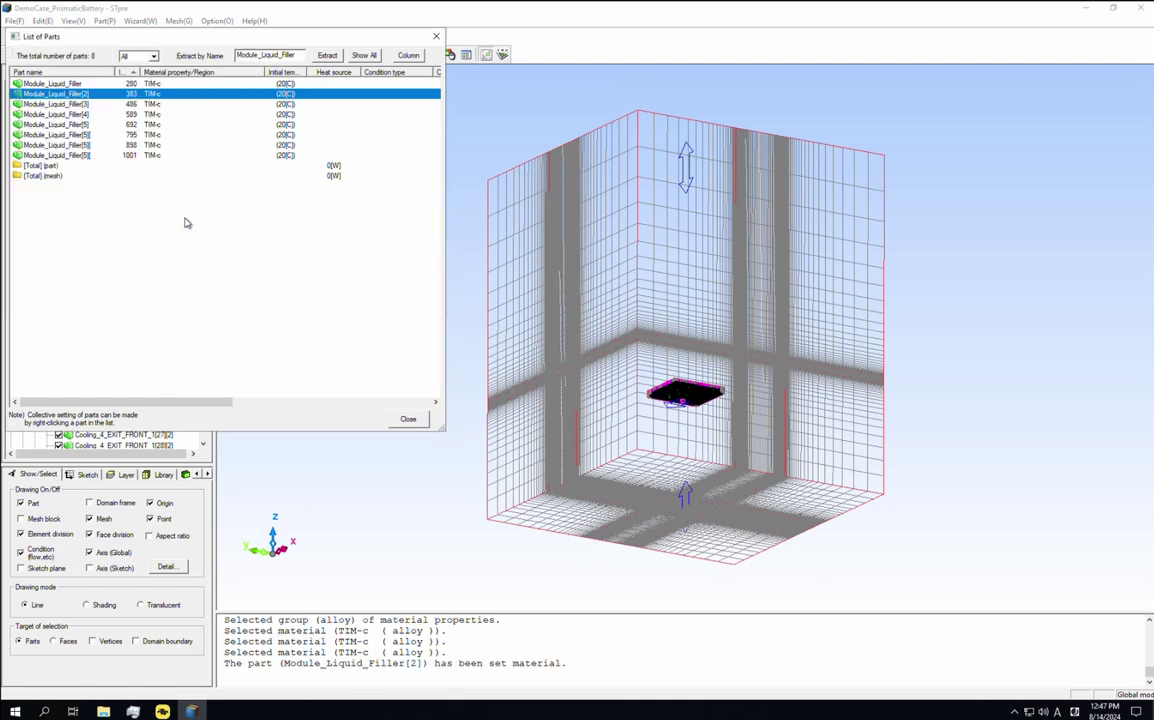
Close the parts list and run Mesh > Meshing, confirming the mesh generation
{"action": "left_click", "coordinate": [410, 421]}
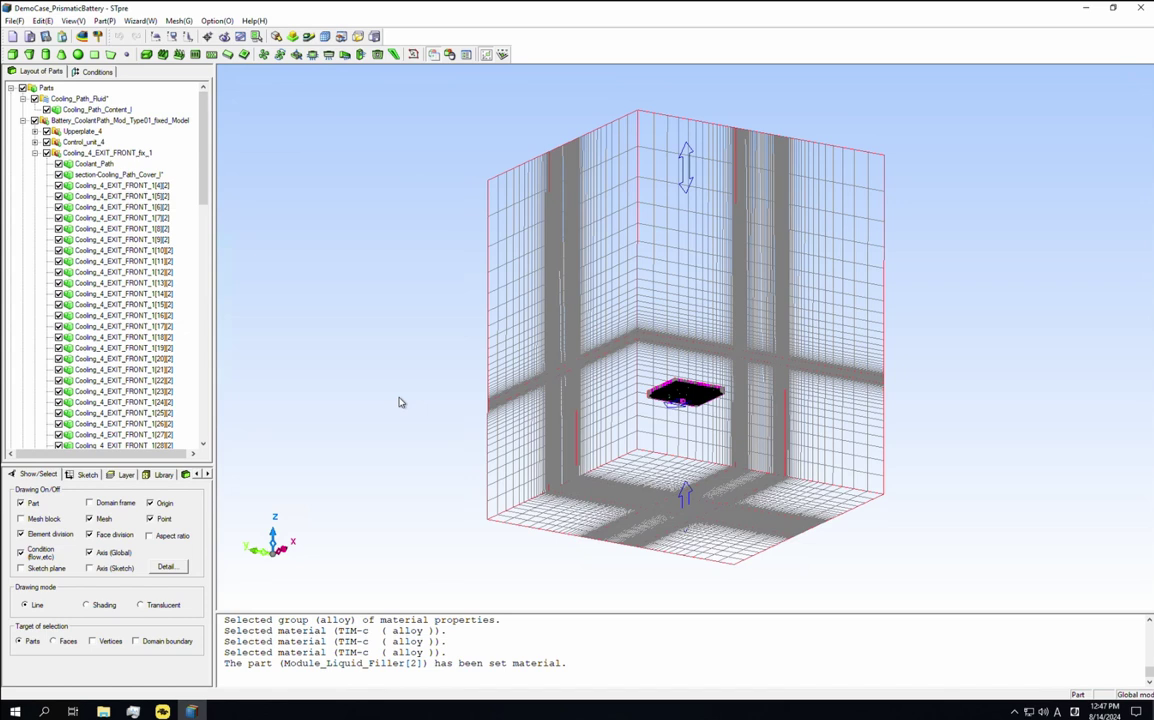
{"action": "left_click", "coordinate": [180, 21]}
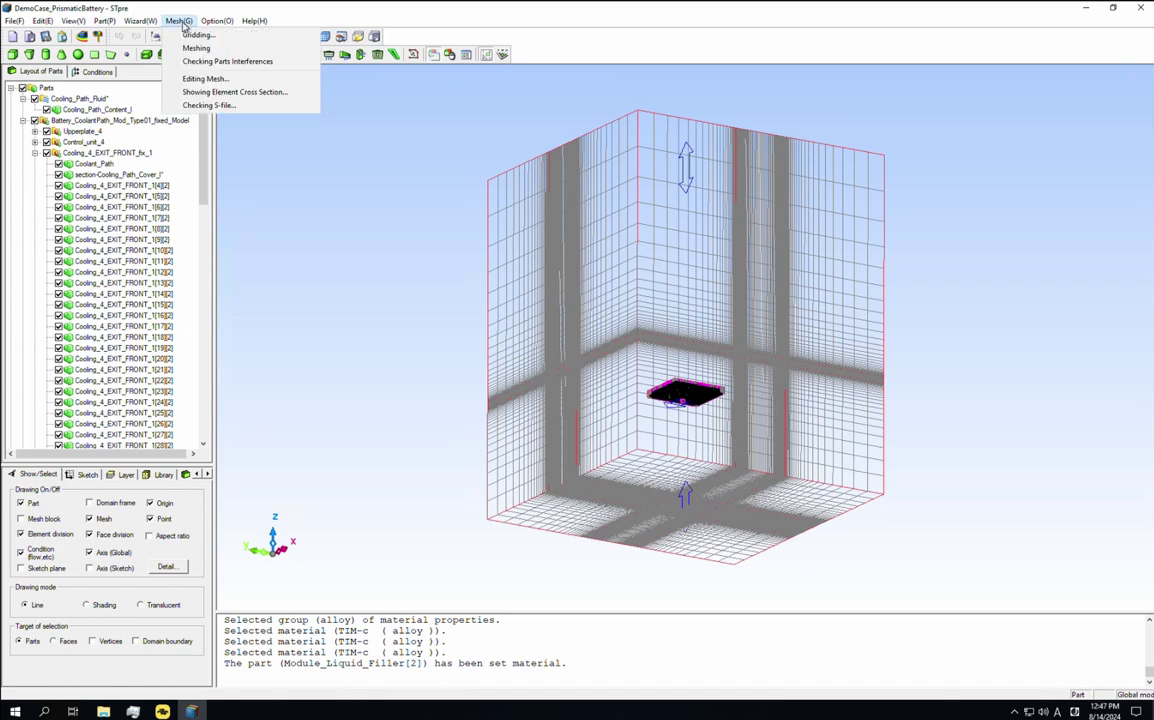
{"action": "left_click", "coordinate": [212, 50]}
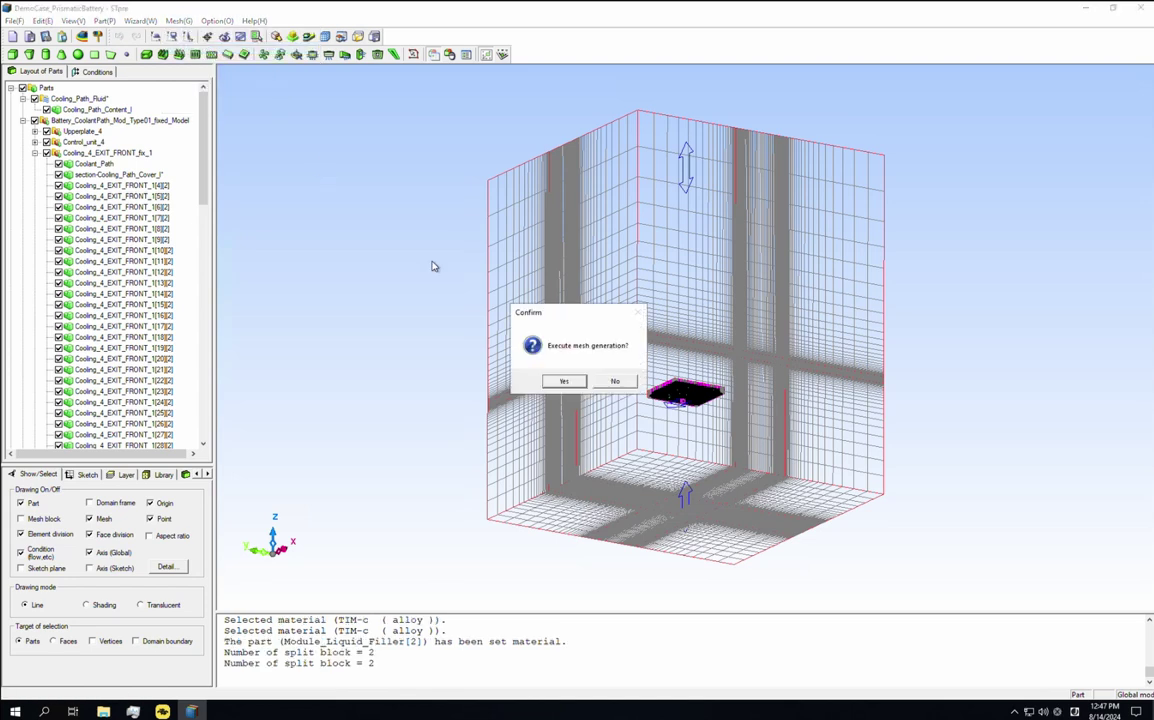
{"action": "left_click", "coordinate": [558, 382]}
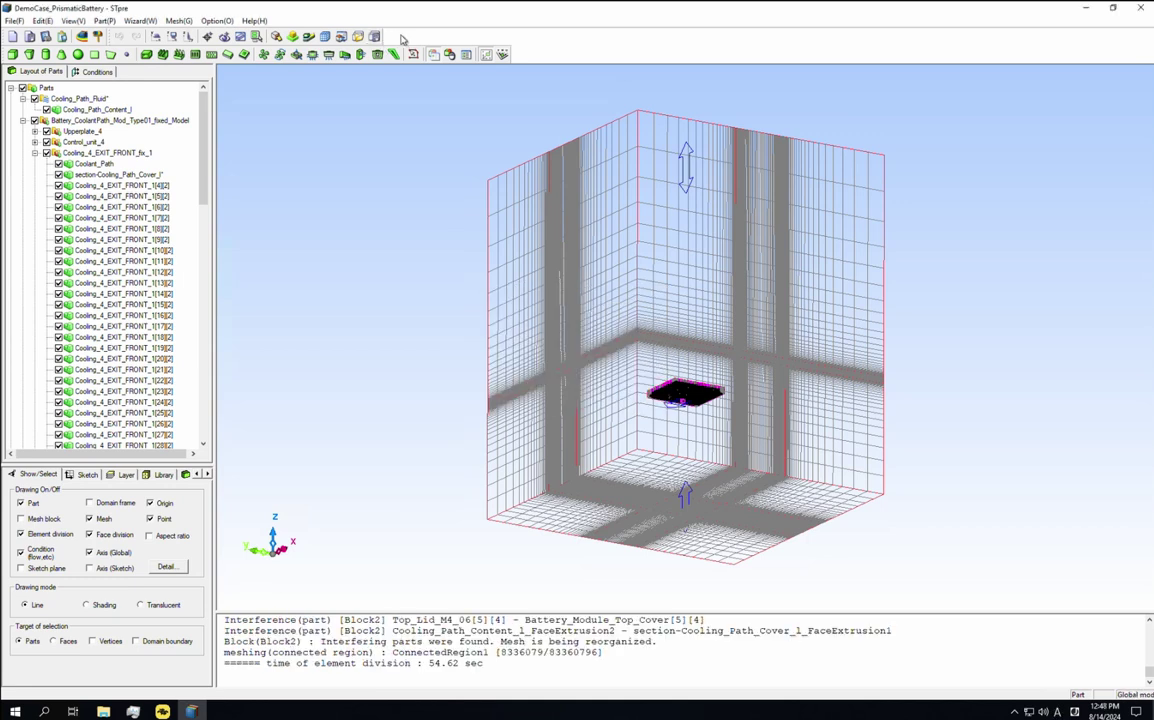
Save the DemoCase_PrismaticBattery.s export and exit STpre
{"action": "left_click", "coordinate": [379, 38]}
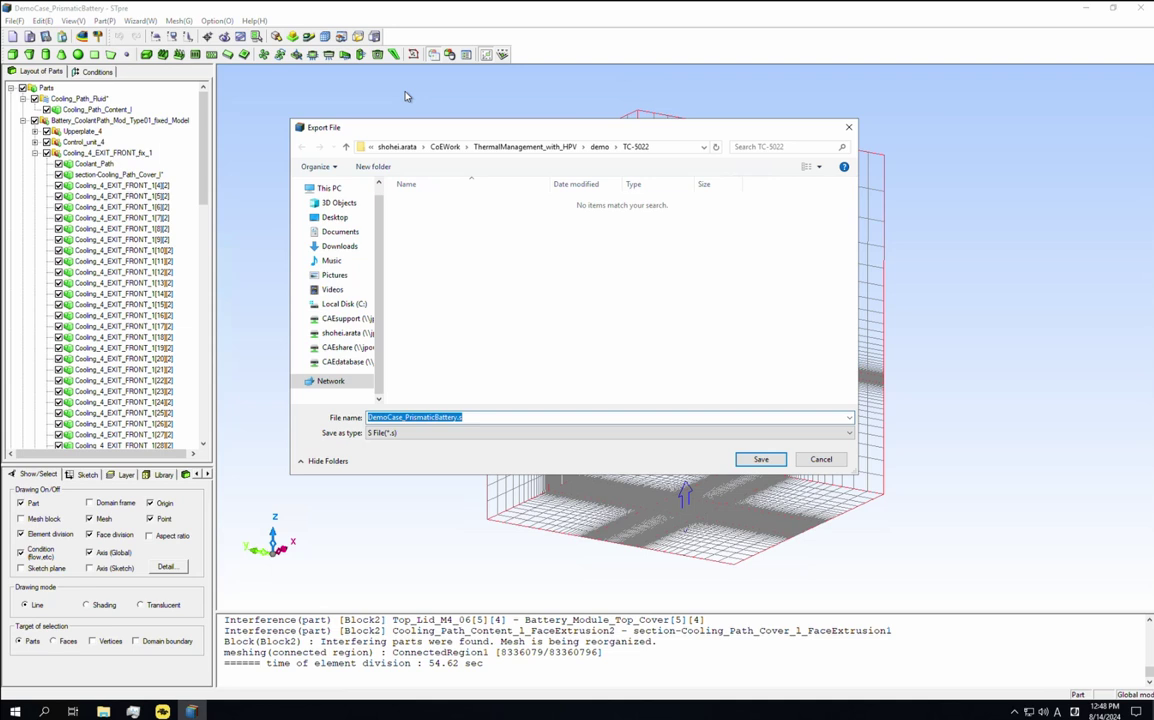
{"action": "left_click", "coordinate": [760, 461]}
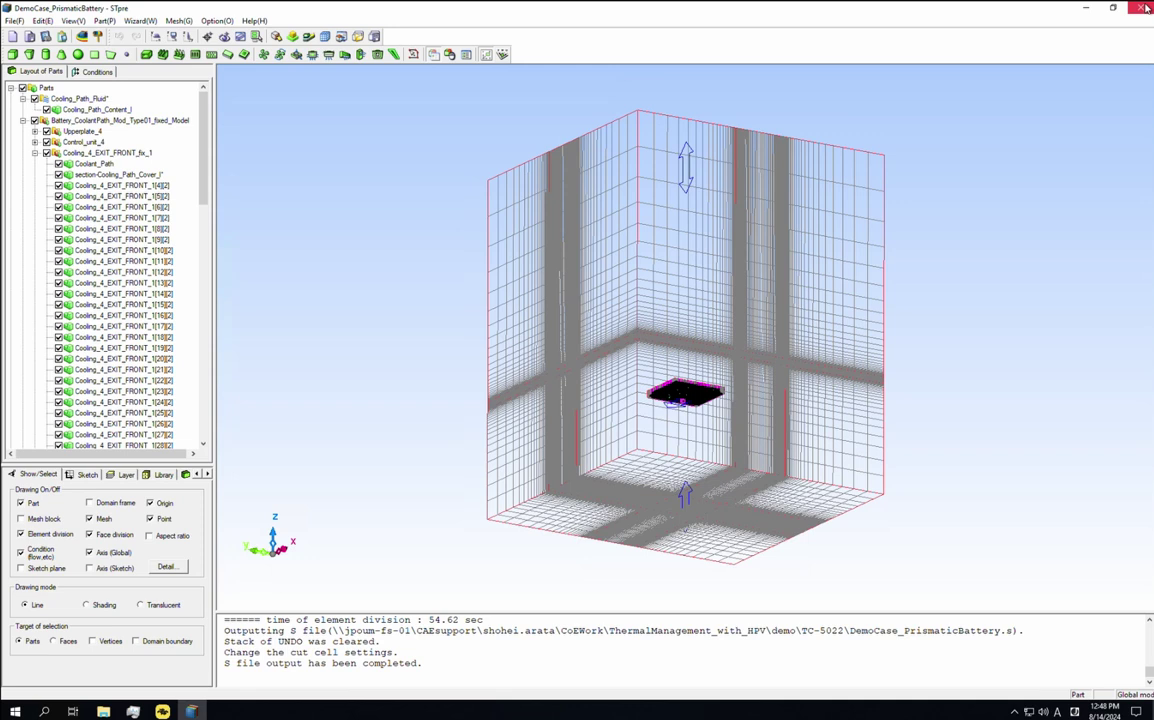
{"action": "left_click", "coordinate": [1140, 7]}
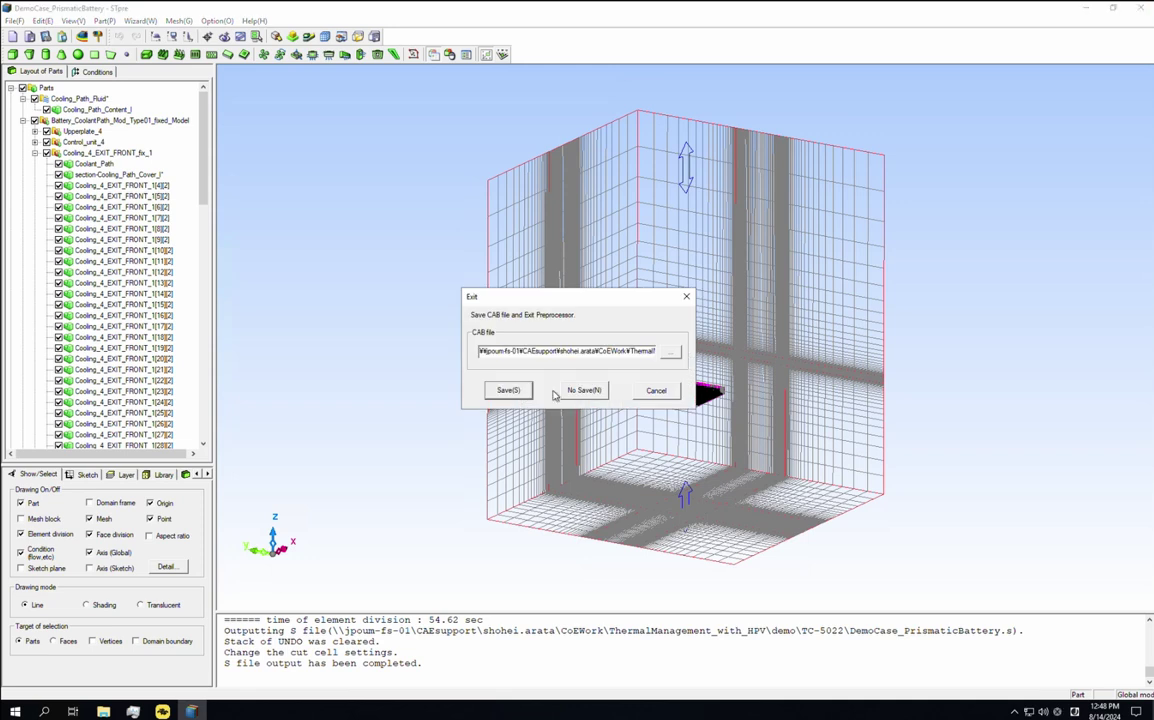
{"action": "left_click", "coordinate": [510, 391]}
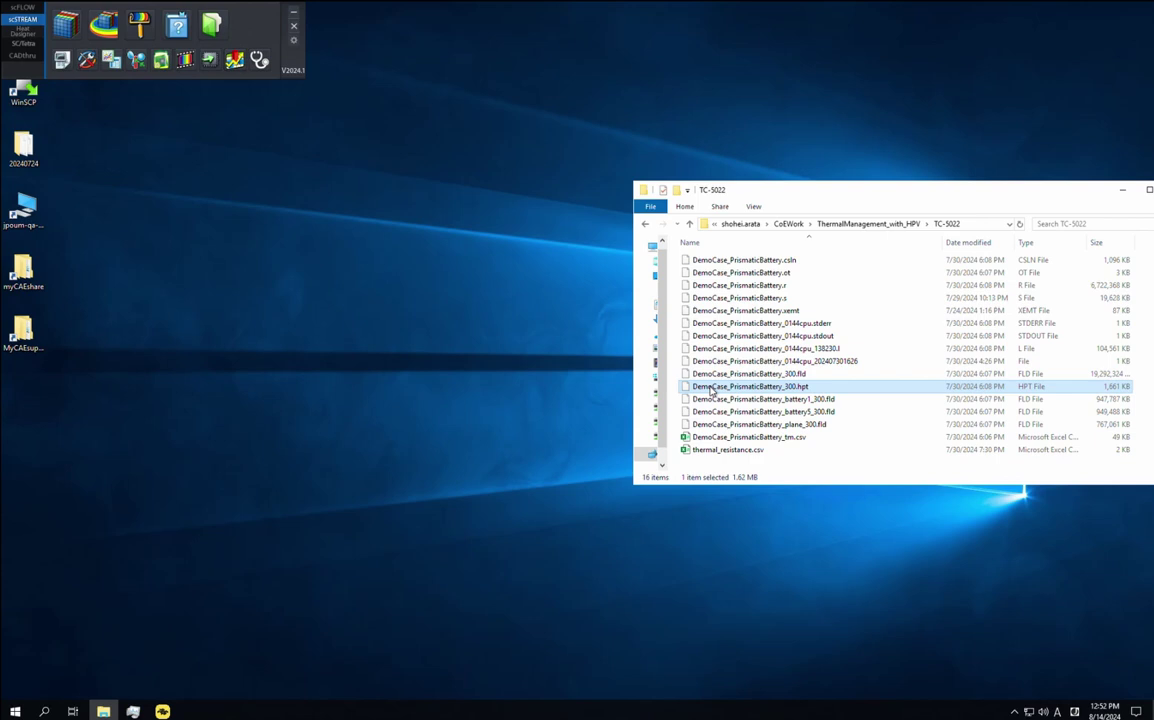
Open DemoCase_PrismaticBattery_300.hpt in HeatPathView on the Heat path analysis
{"action": "left_click_drag", "start_coordinate": [712, 391], "coordinate": [234, 62]}
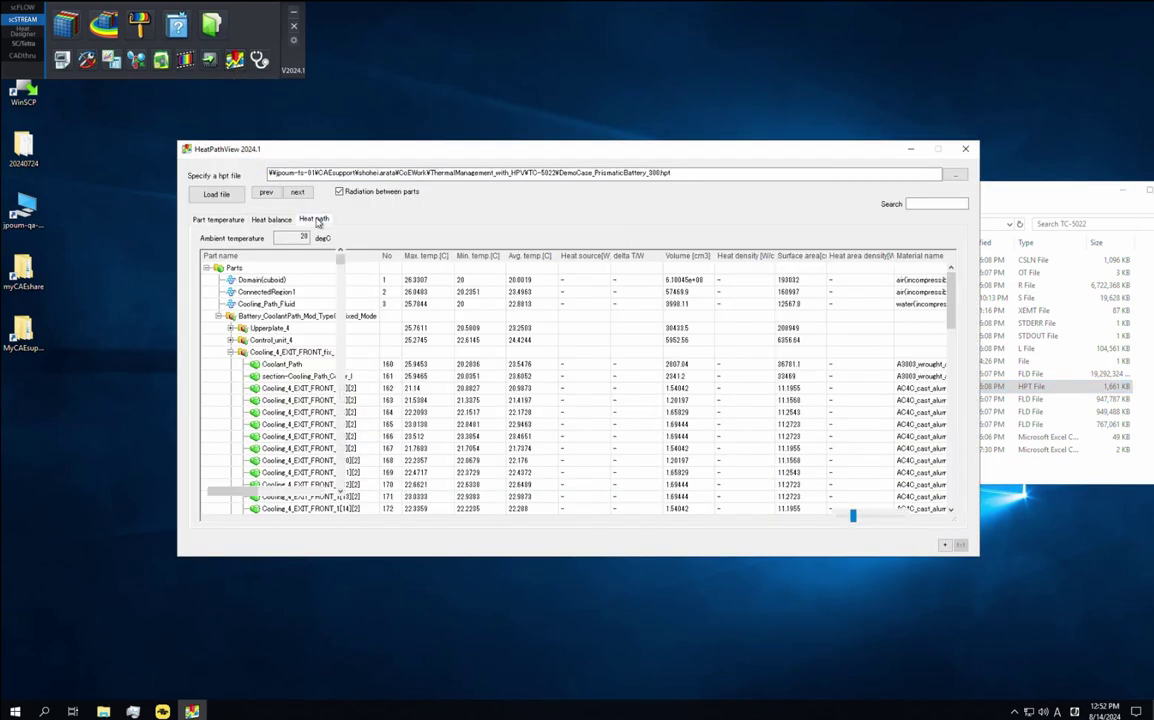
{"action": "left_click", "coordinate": [316, 220]}
{"action": "scroll", "coordinate": [331, 434], "scroll_direction": "down", "scroll_amount": 5}
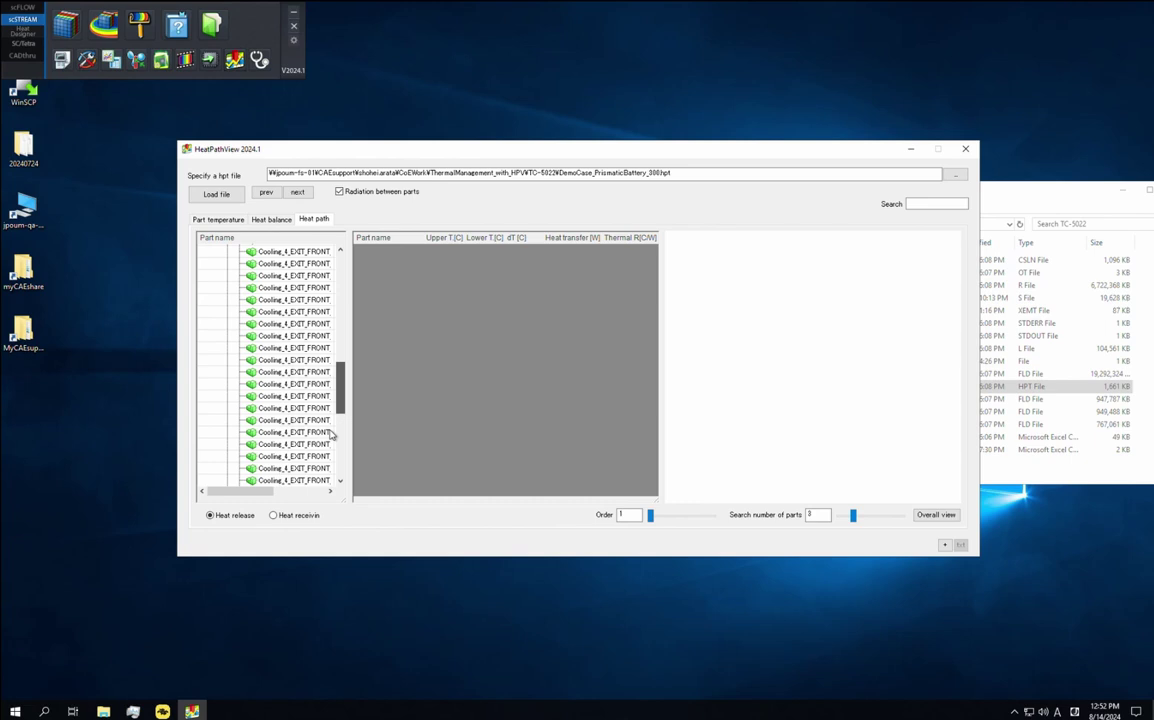
{"action": "scroll", "coordinate": [331, 434], "scroll_direction": "down", "scroll_amount": 5}
{"action": "left_click_drag", "start_coordinate": [255, 492], "coordinate": [219, 432]}
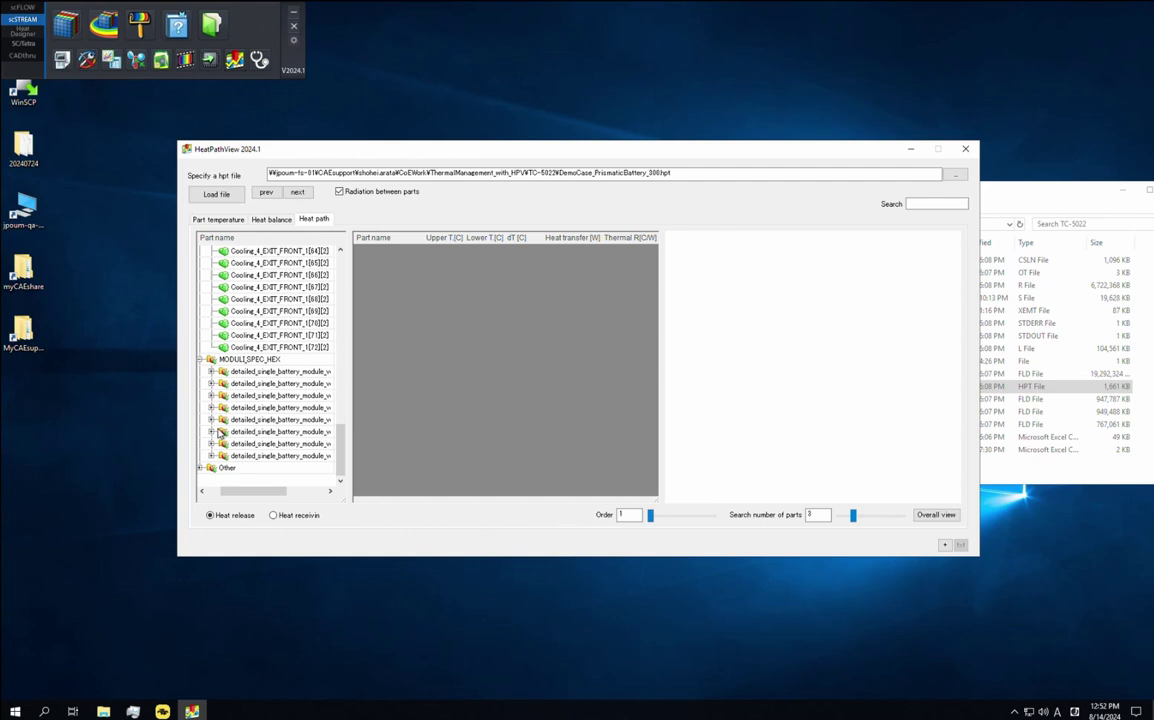
Expand module 5's assembly tree and chart the three-part heat path from Prismatic_Cells[5]
{"action": "left_click", "coordinate": [211, 419]}
{"action": "left_click", "coordinate": [223, 431]}
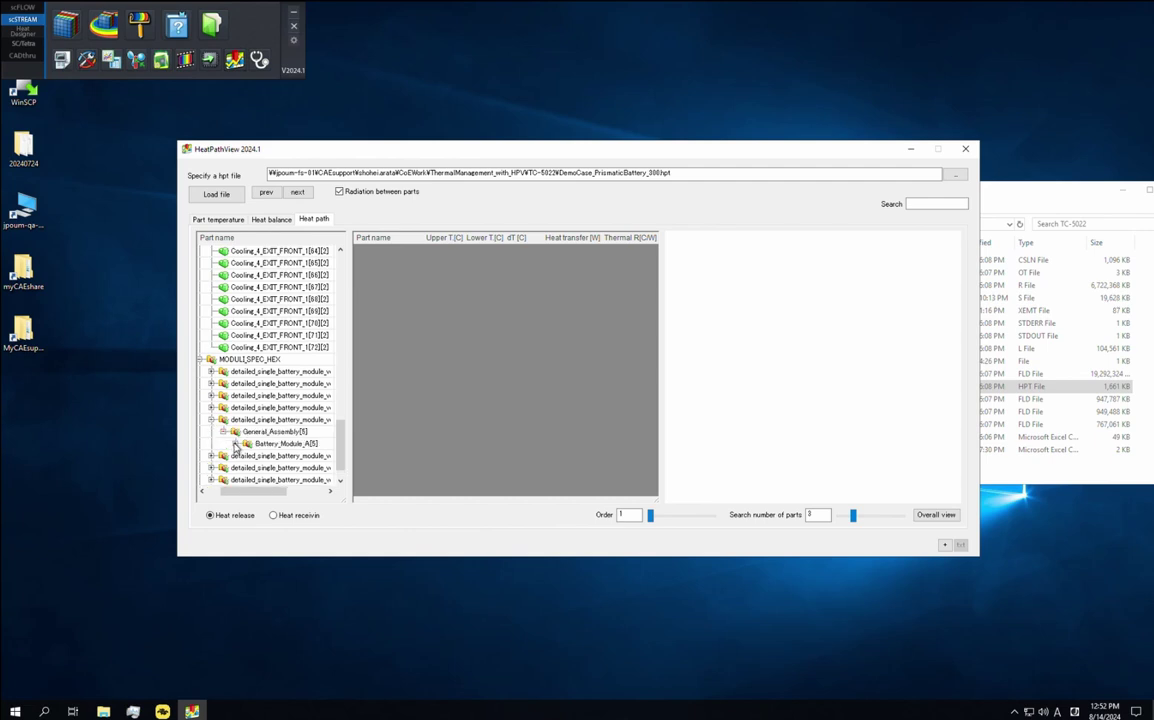
{"action": "left_click", "coordinate": [235, 443]}
{"action": "left_click", "coordinate": [258, 459]}
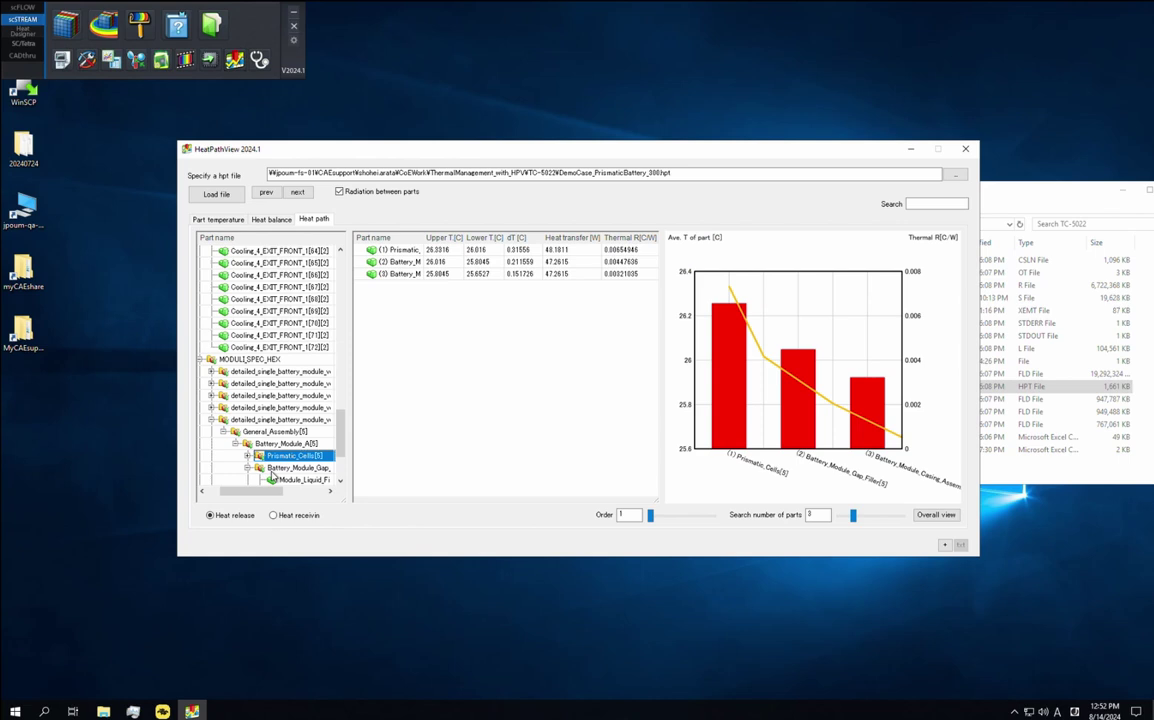
{"action": "left_click", "coordinate": [247, 467]}
{"action": "left_click", "coordinate": [337, 467]}
{"action": "scroll", "coordinate": [287, 455], "scroll_direction": "right", "scroll_amount": 3}
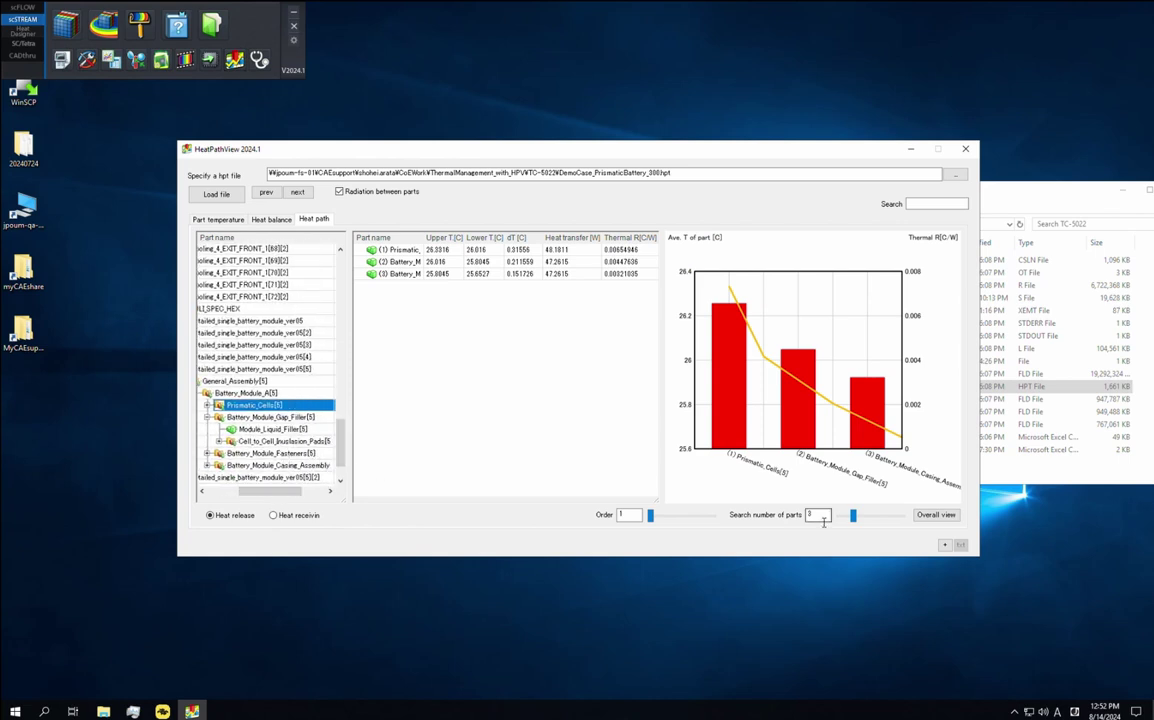
Set Search number of parts to 4 and the temperature axis maximum to 27
{"action": "left_click_drag", "start_coordinate": [855, 518], "coordinate": [859, 518]}
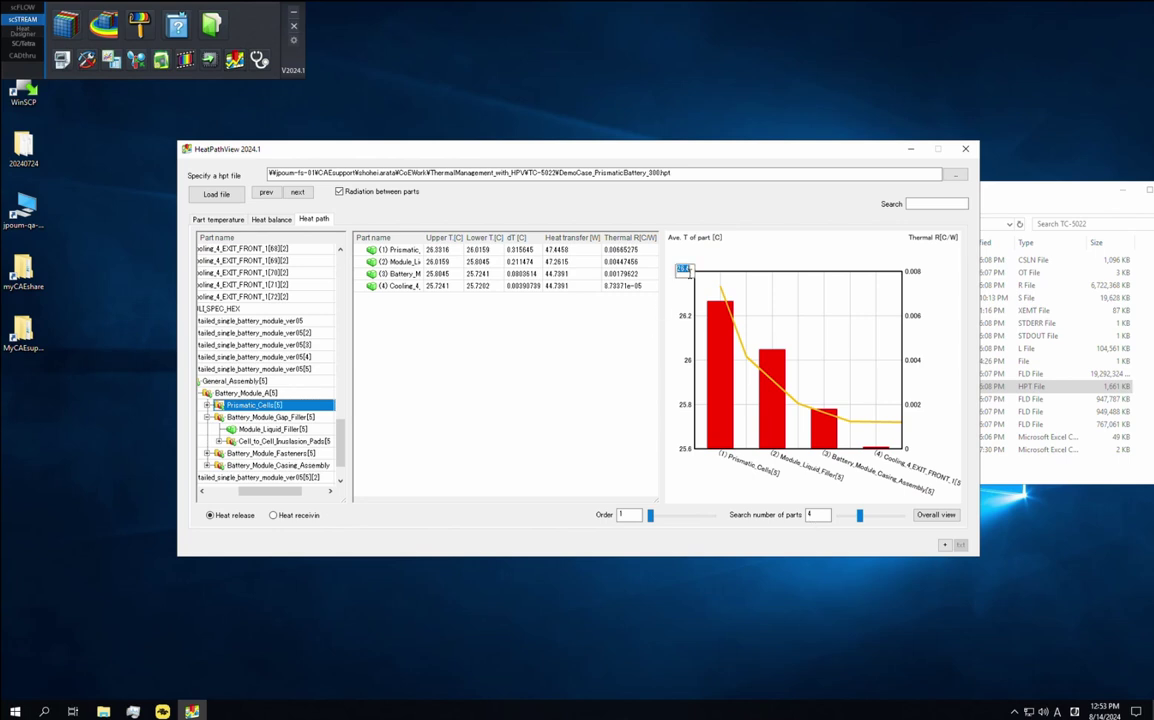
{"action": "left_click", "coordinate": [690, 274]}
{"action": "type", "text": "27"}
{"action": "key", "text": "Return"}
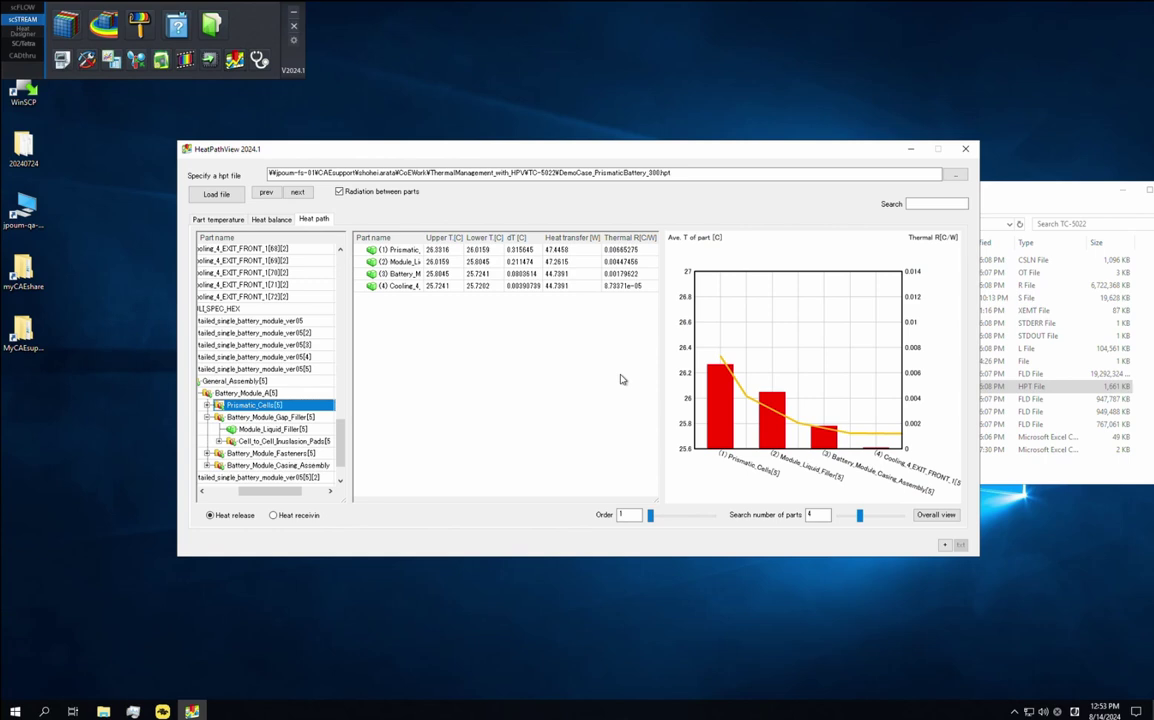
{"action": "key", "text": "Tab"}
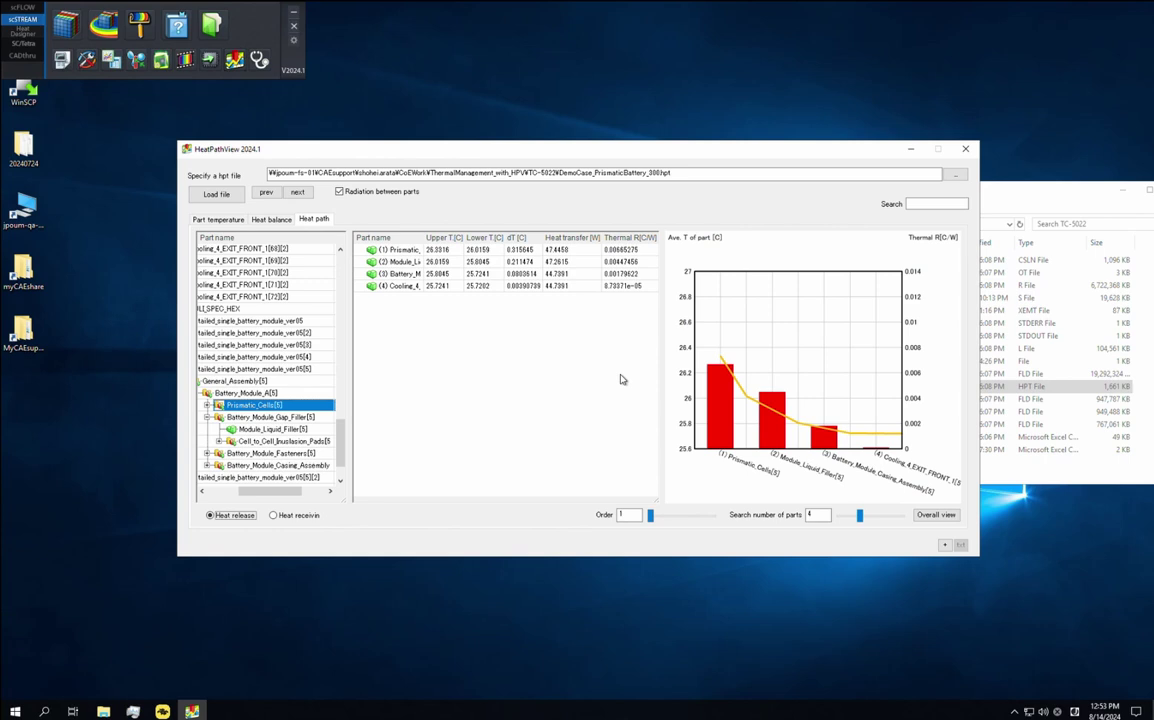